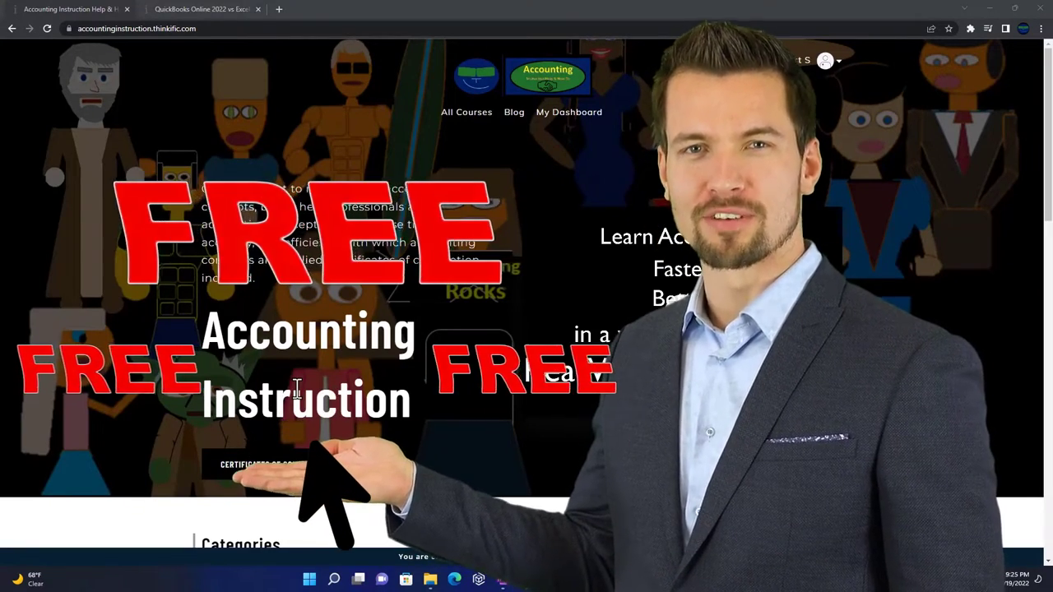
Step: Browse the site's course categories, and open the OneNote - Getting Started 2022 section in the QuickBooks Online 2022 course
scroll(145, 447, down, 4)
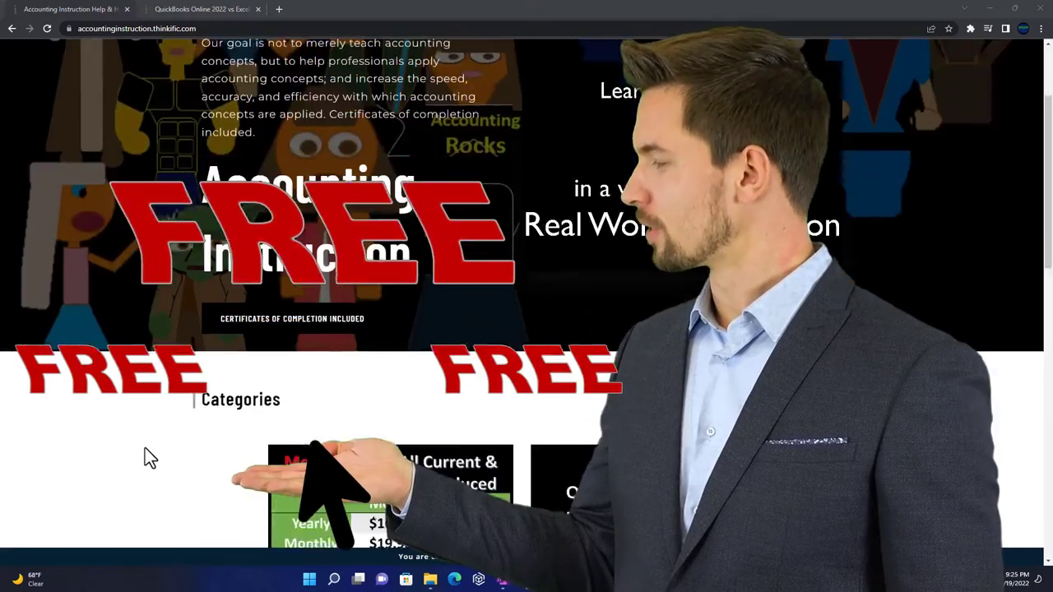
scroll(144, 450, down, 3)
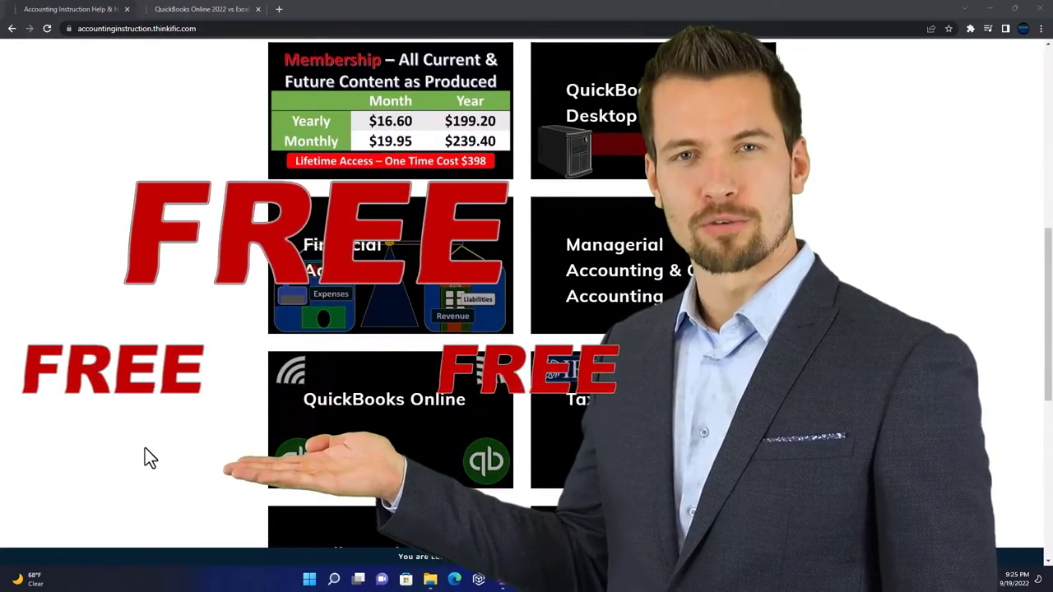
scroll(145, 450, down, 1)
scroll(145, 449, down, 5)
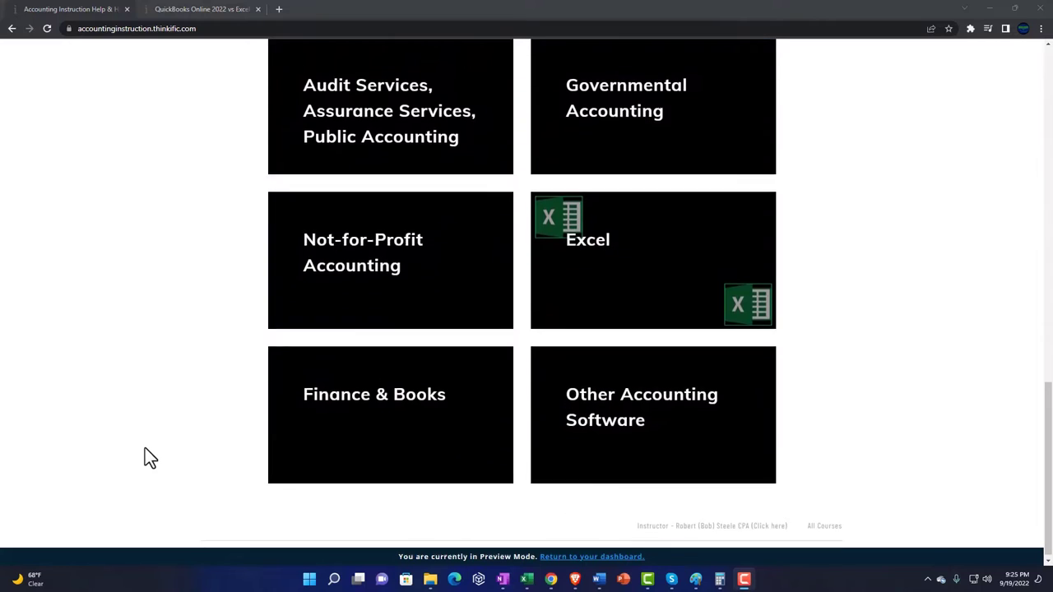
click(189, 11)
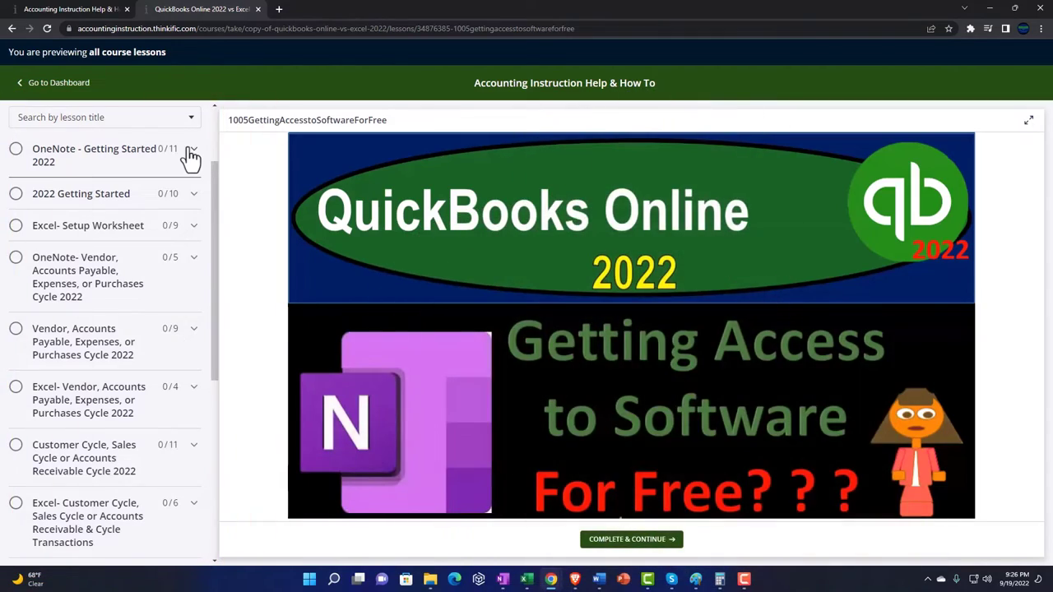
click(191, 155)
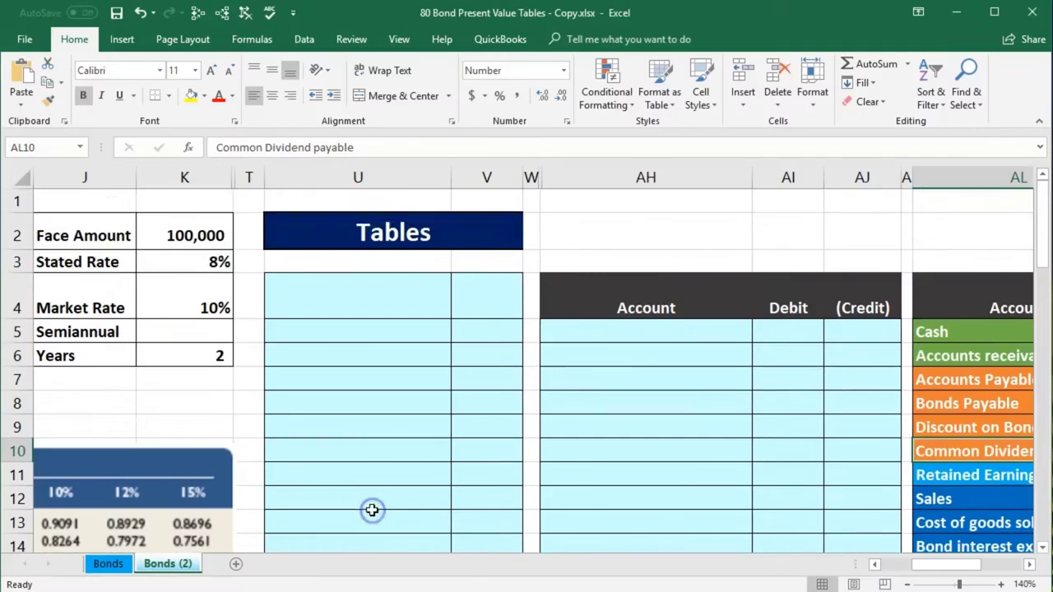
Step: Switch to the Excel bond workbook and examine the present value table and the bond's face amount, rates and years
scroll(371, 510, down, 1)
drag(938, 571, 911, 566)
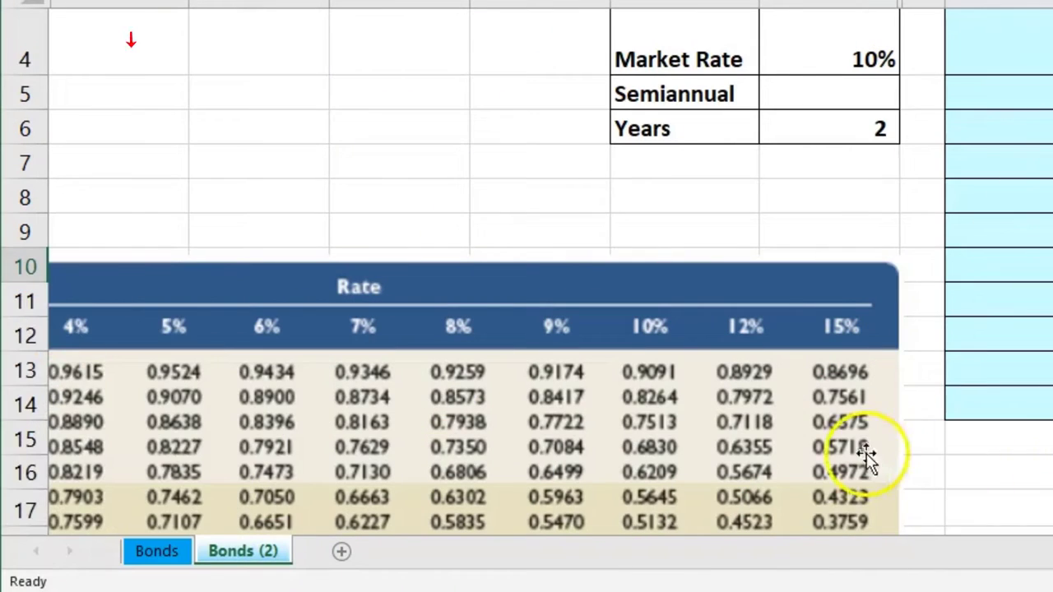
click(856, 456)
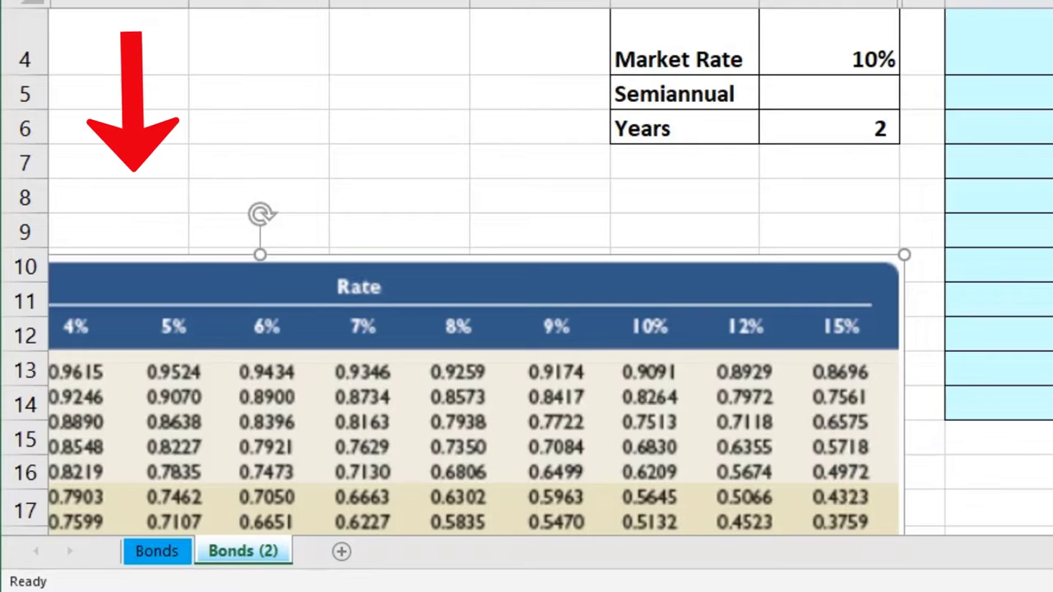
scroll(552, 272, left, 3)
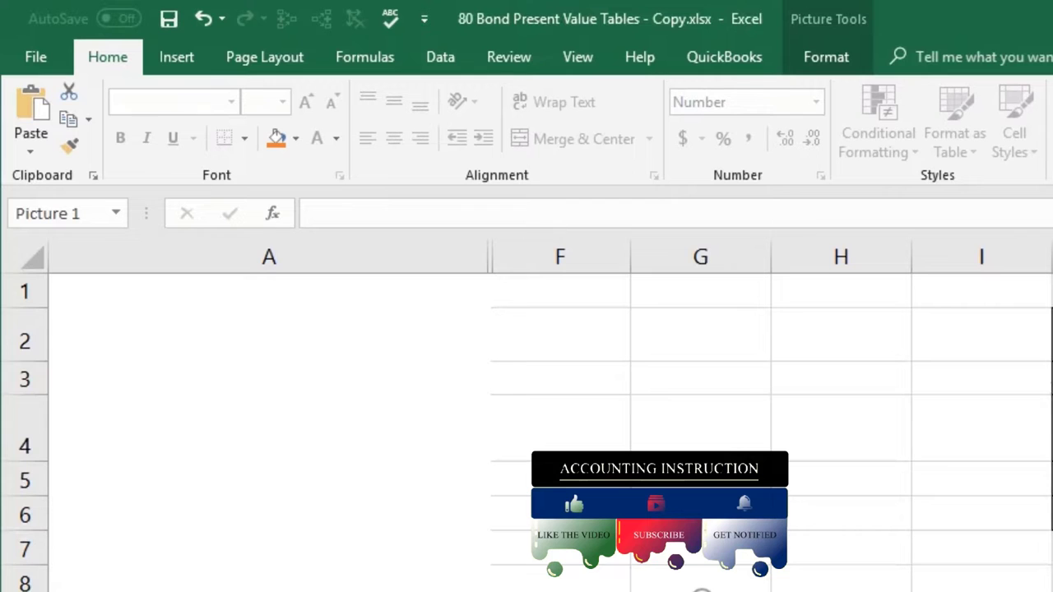
scroll(523, 418, right, 5)
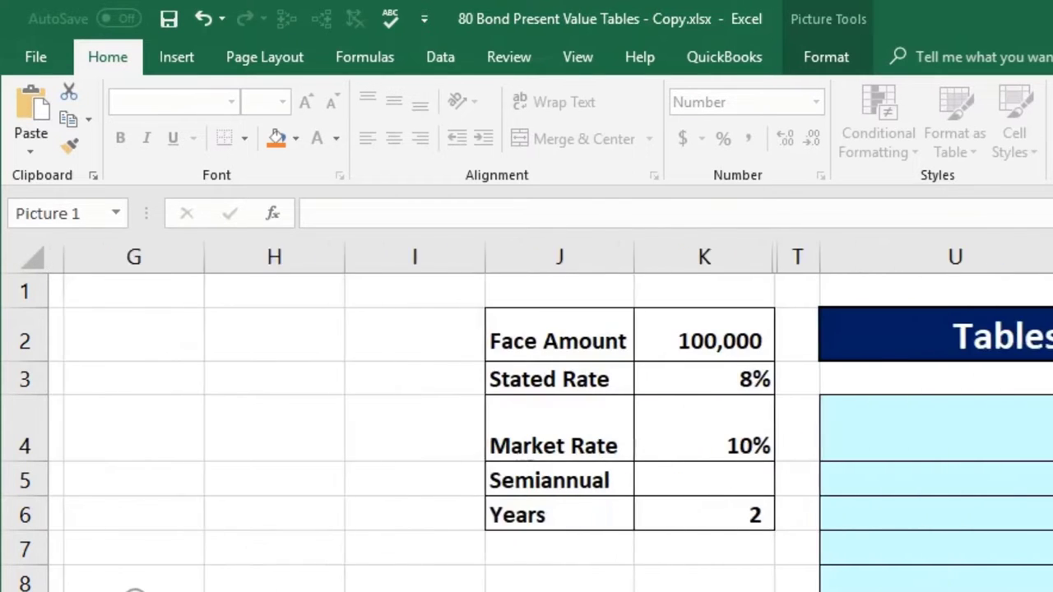
scroll(524, 417, right, 2)
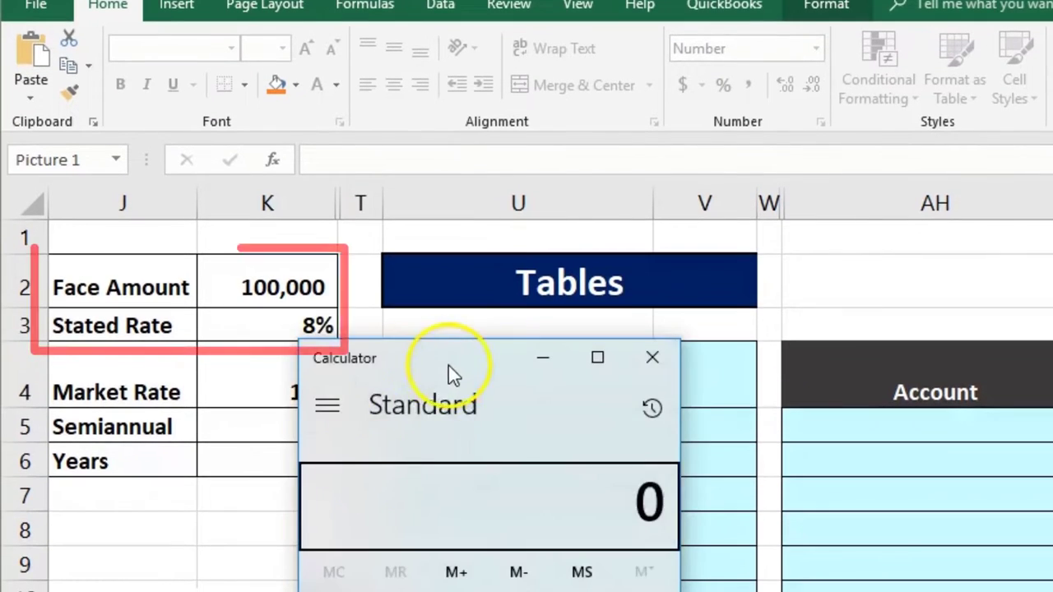
Step: Calculate the semiannual interest payment in Calculator by multiplying 100,000 by .08 and dividing by 2
drag(448, 365, 531, 267)
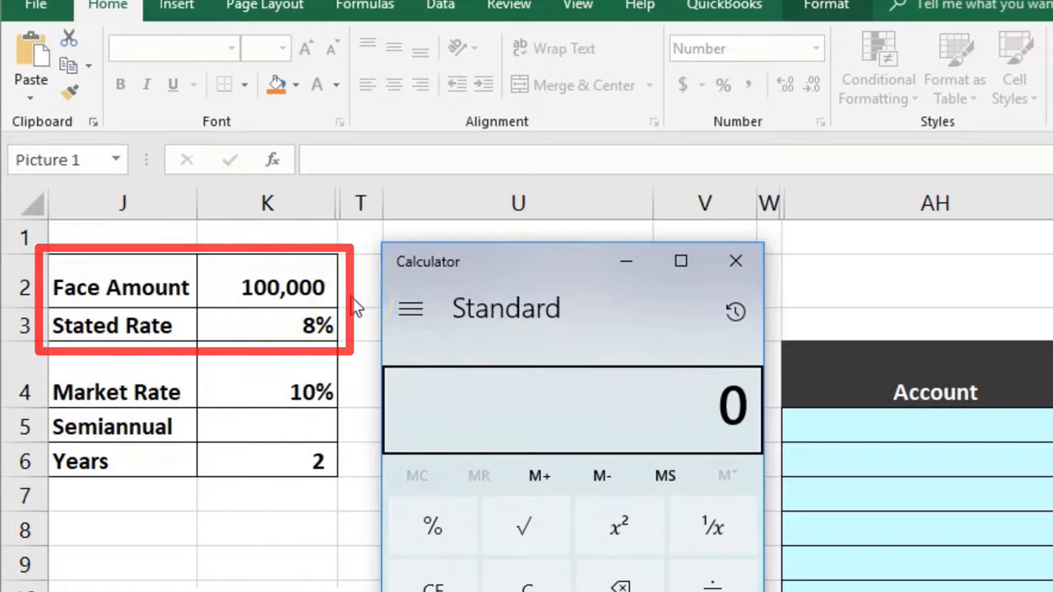
text(1000000)
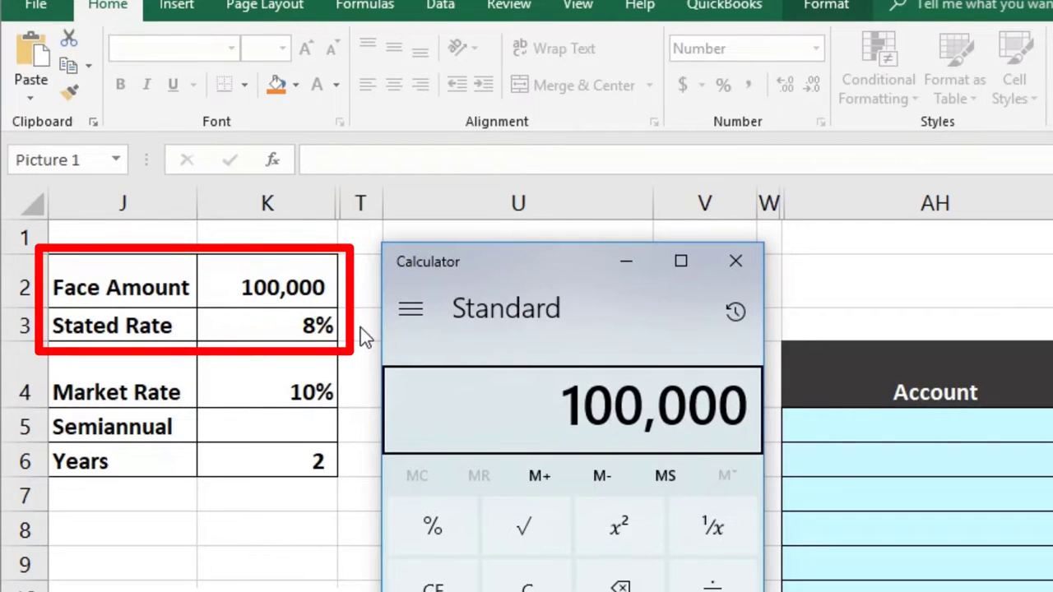
text(*.08)
key(Return)
click(476, 388)
text(/2)
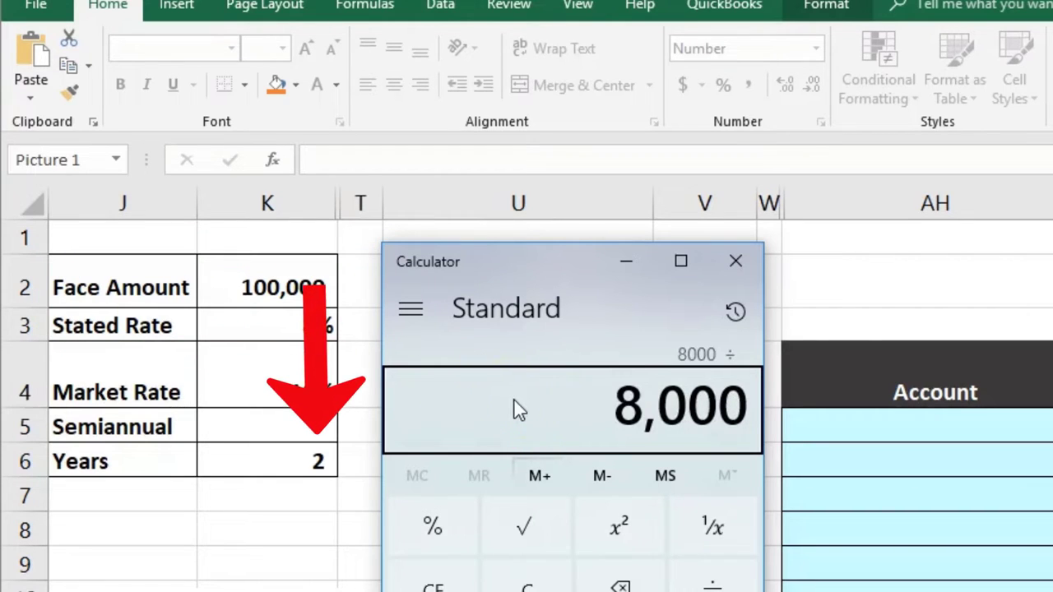
key(Return)
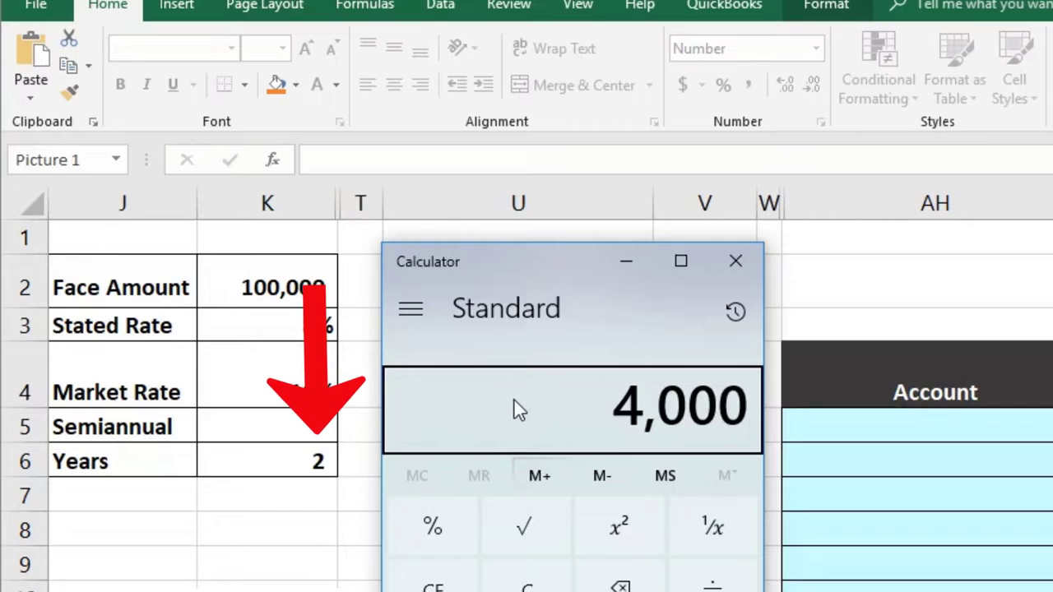
Step: Work out the bond's total cash payments by adding the 100,000 face amount to 16,000 of interest, and close the calculator
click(565, 423)
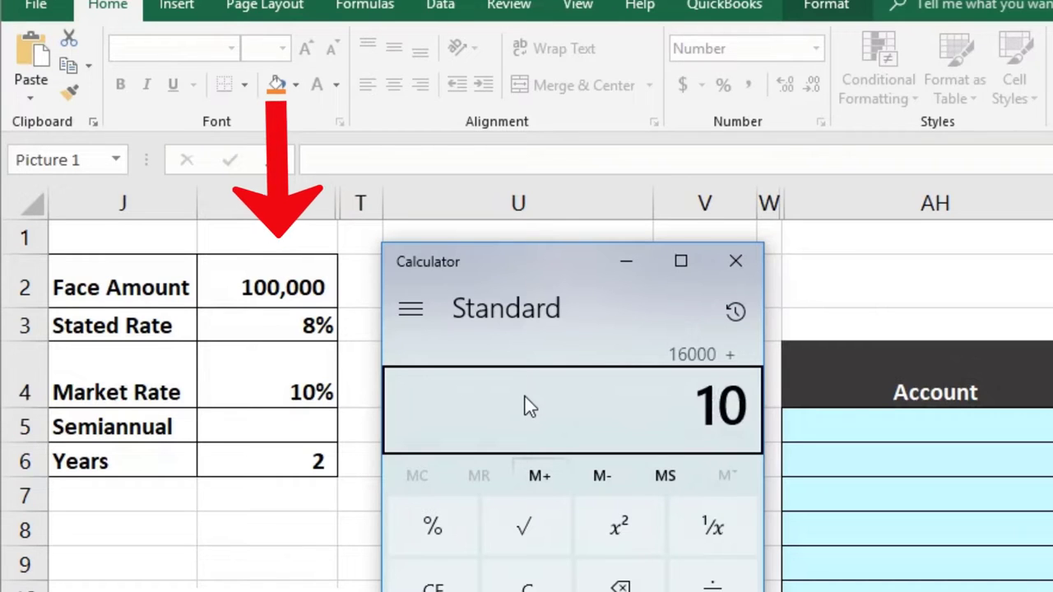
text(000)
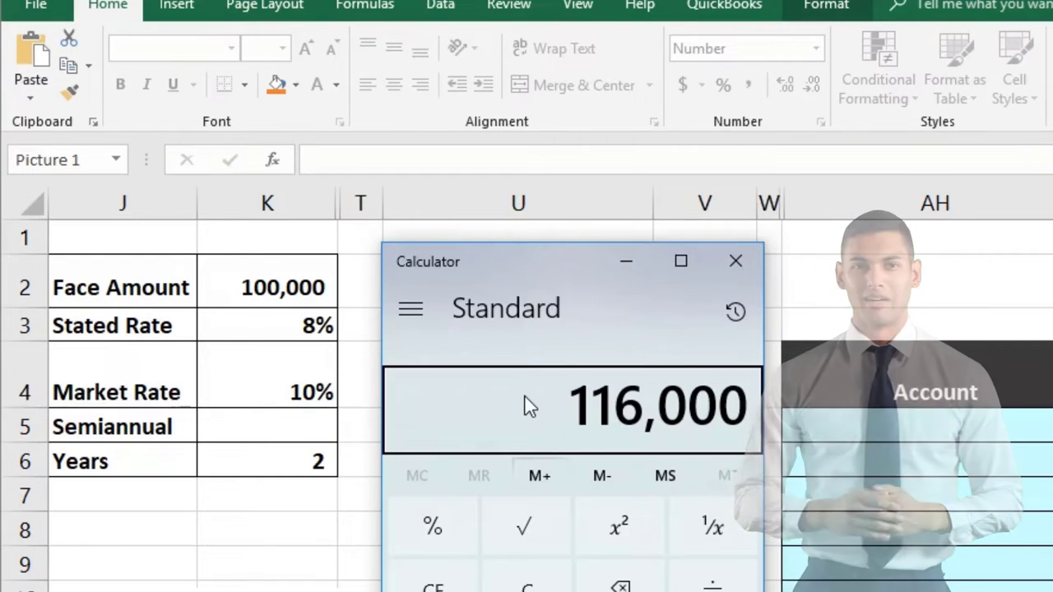
click(493, 393)
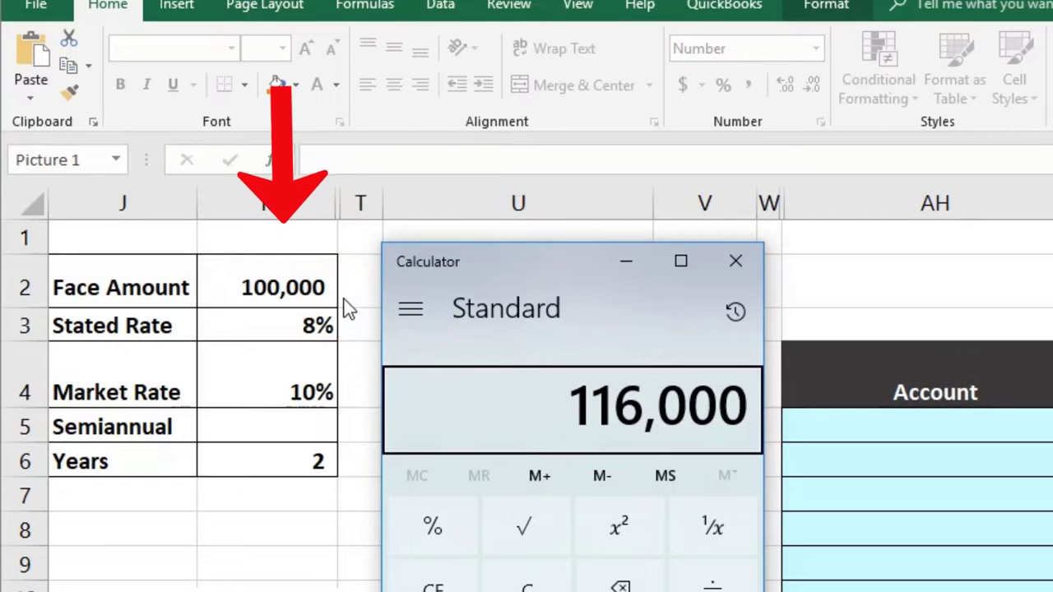
click(734, 263)
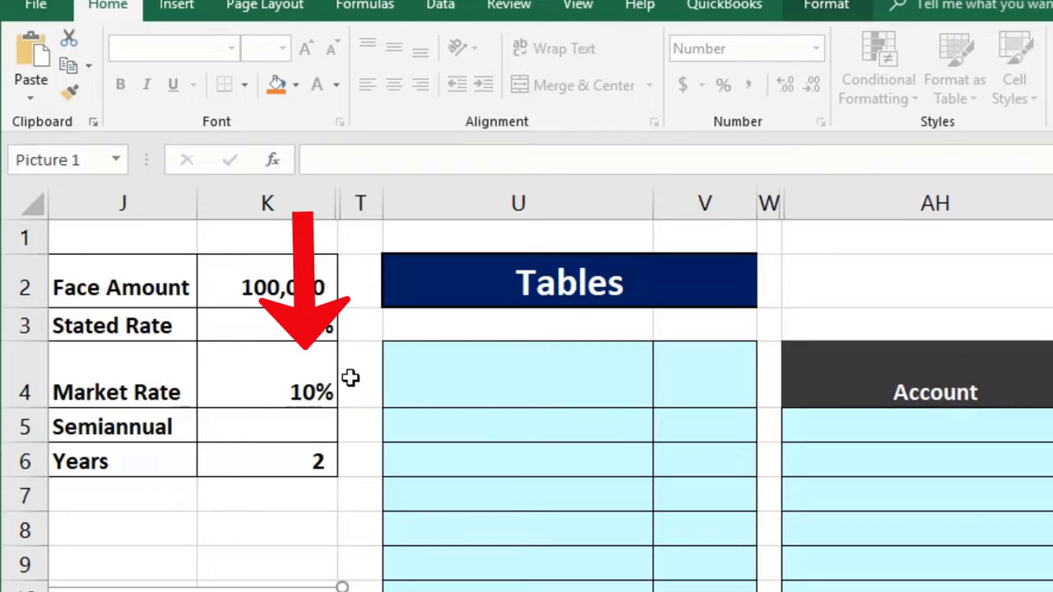
Step: Enter the heading PV of 1 in U4, and Bond face amount with 100,000 in the row below
click(428, 397)
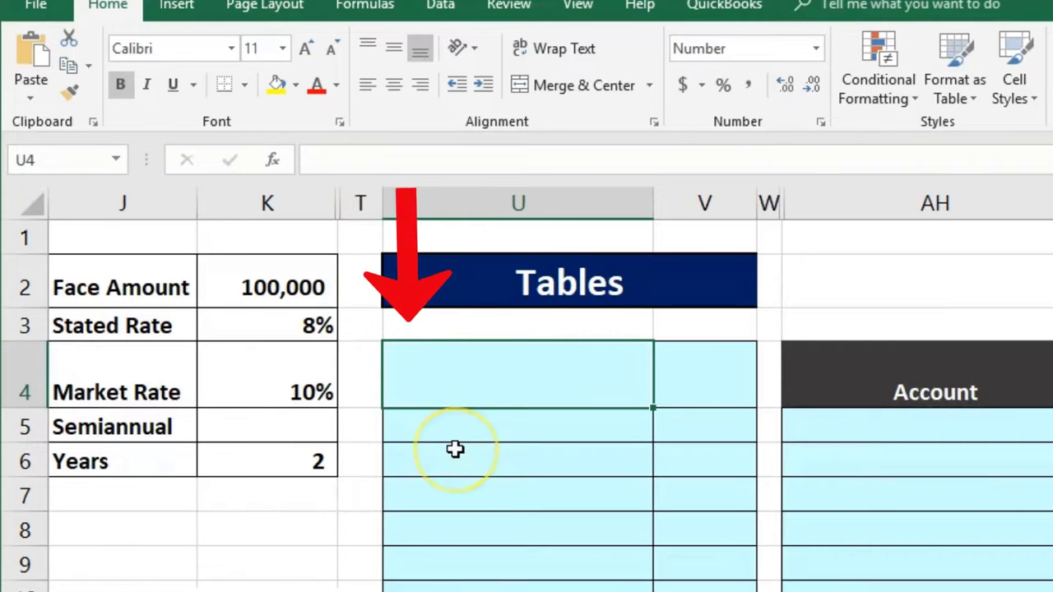
text(V of)
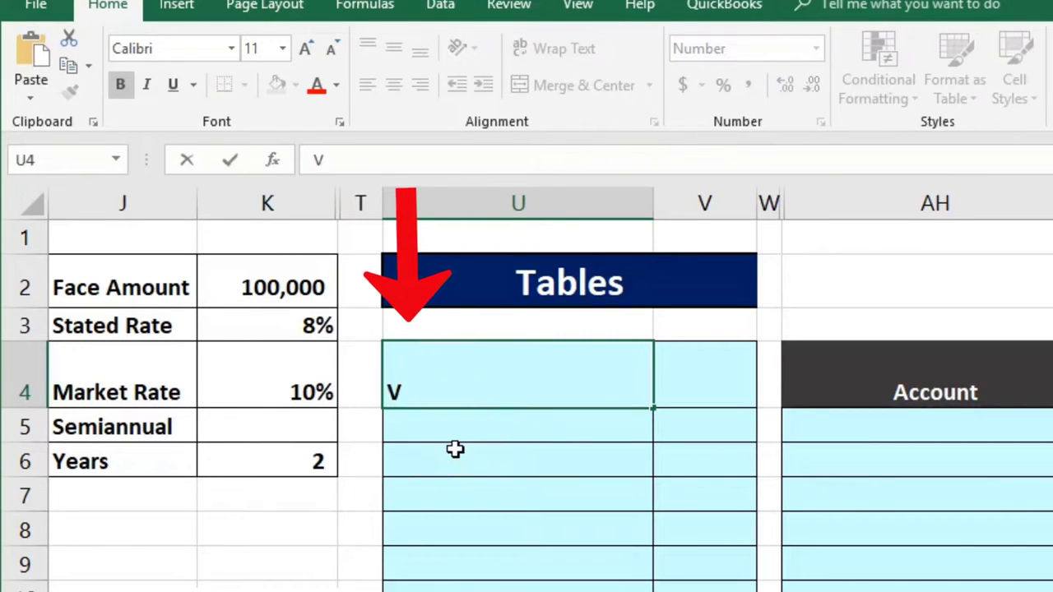
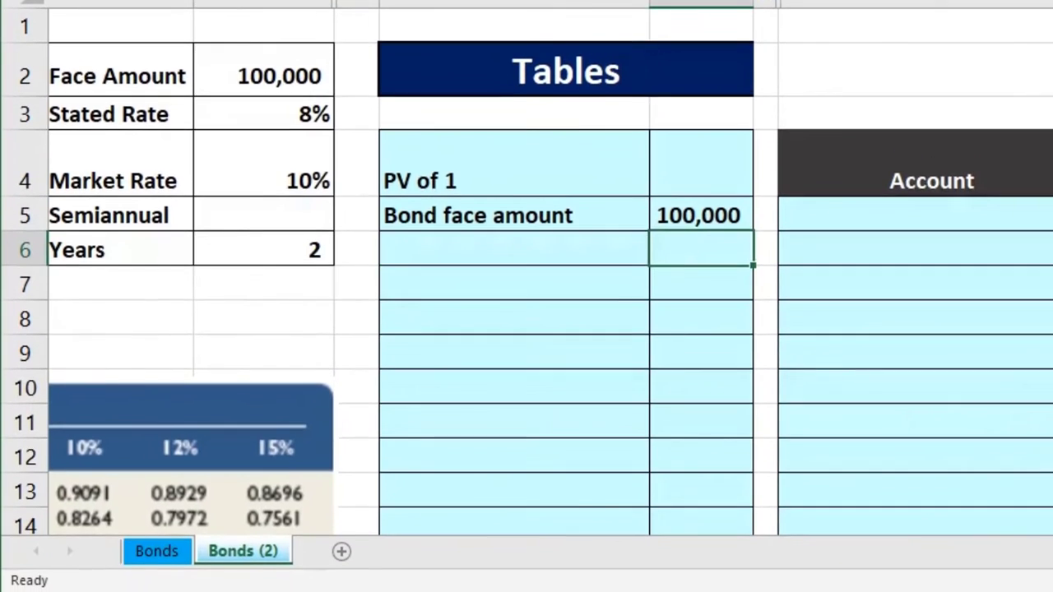
Step: Examine the present value of 1 table and the annuity table below it, comparing their formulas, periods and rates
scroll(527, 272, left, 6)
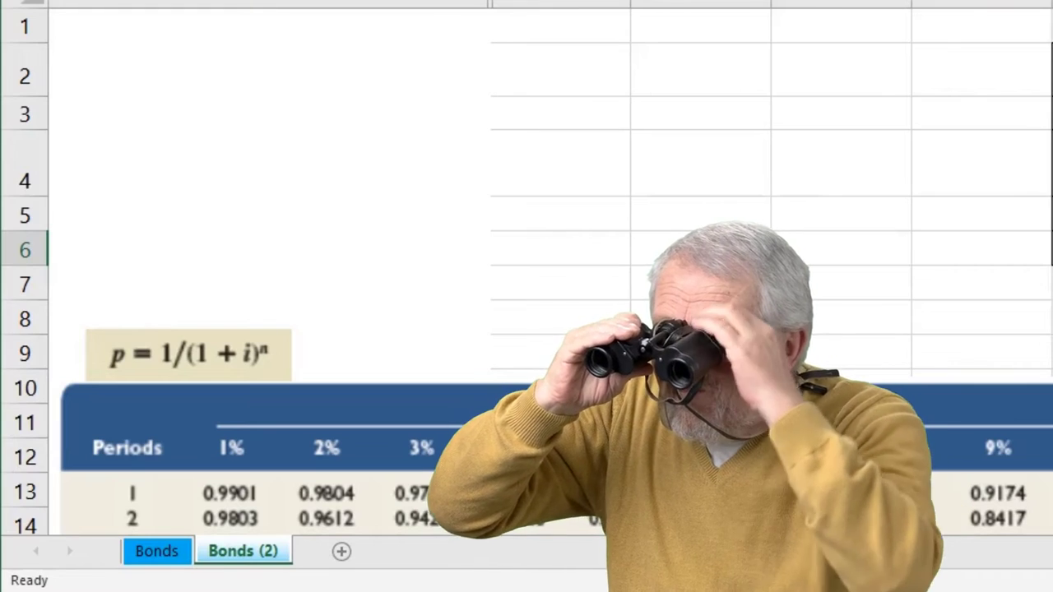
scroll(526, 272, down, 2)
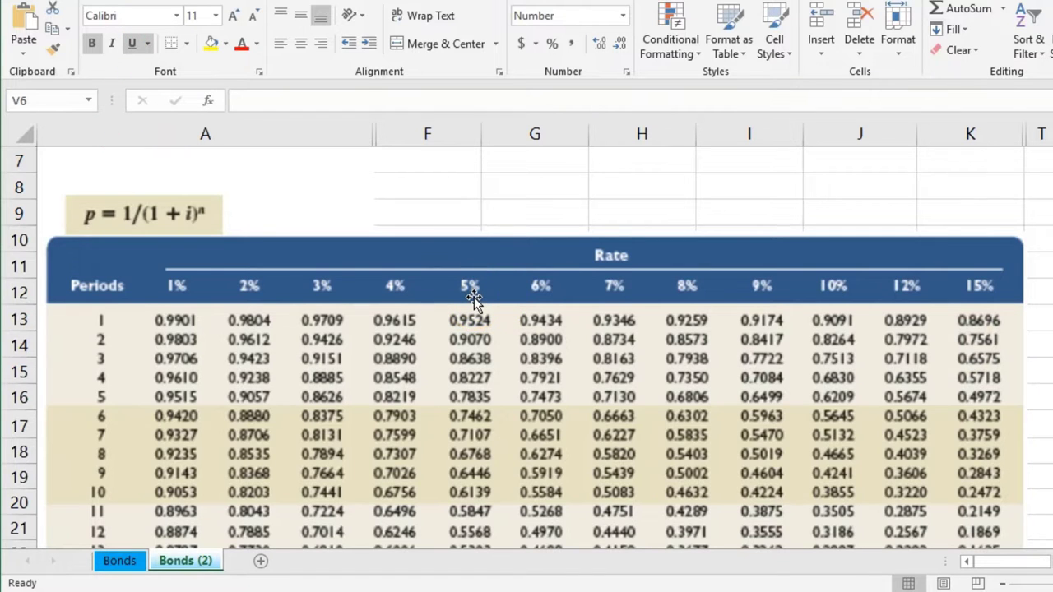
scroll(474, 297, down, 1)
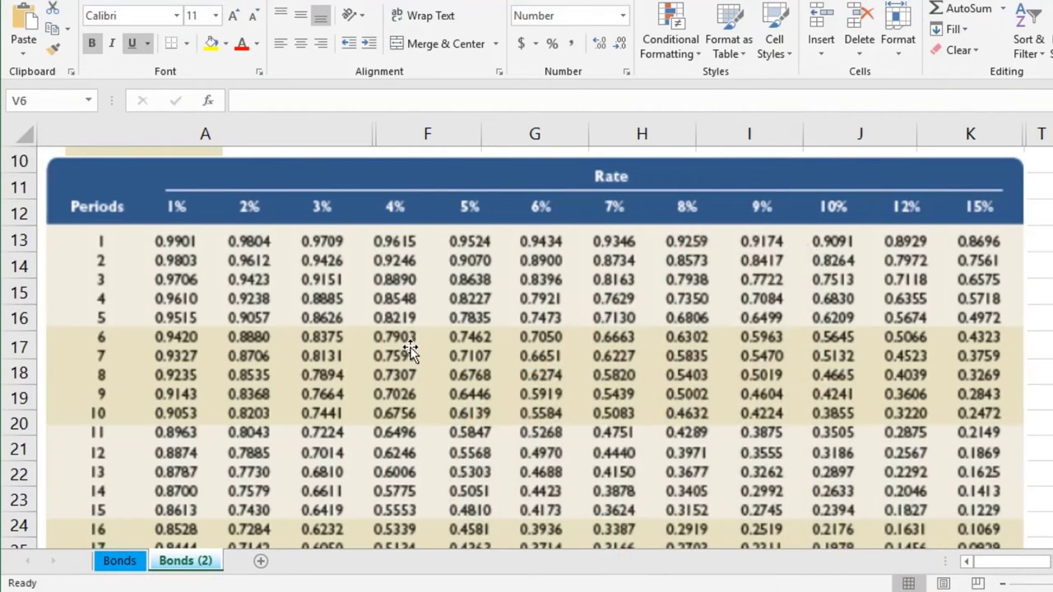
scroll(409, 350, up, 3)
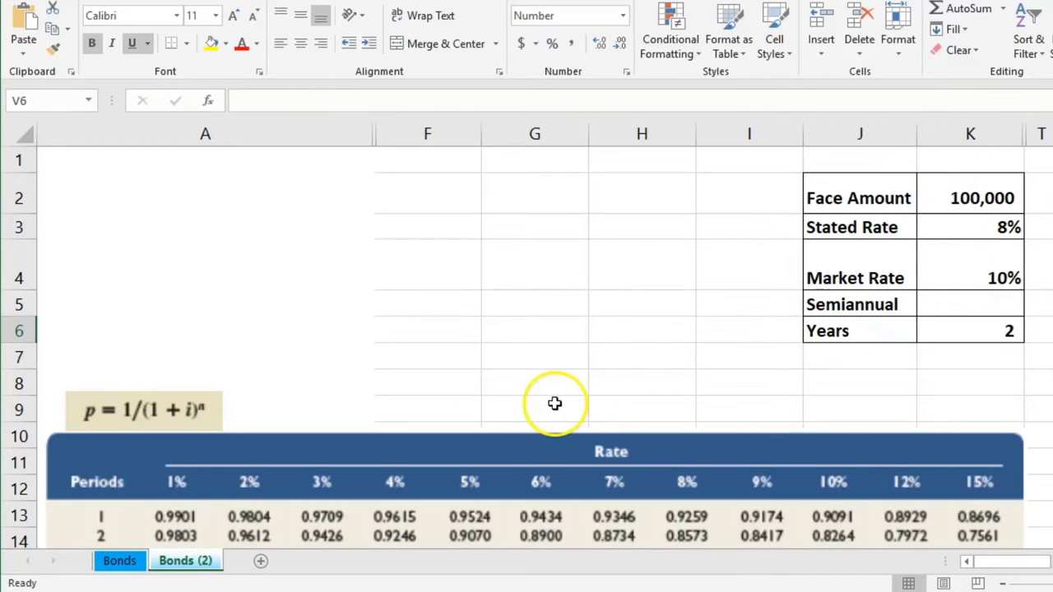
scroll(555, 404, down, 2)
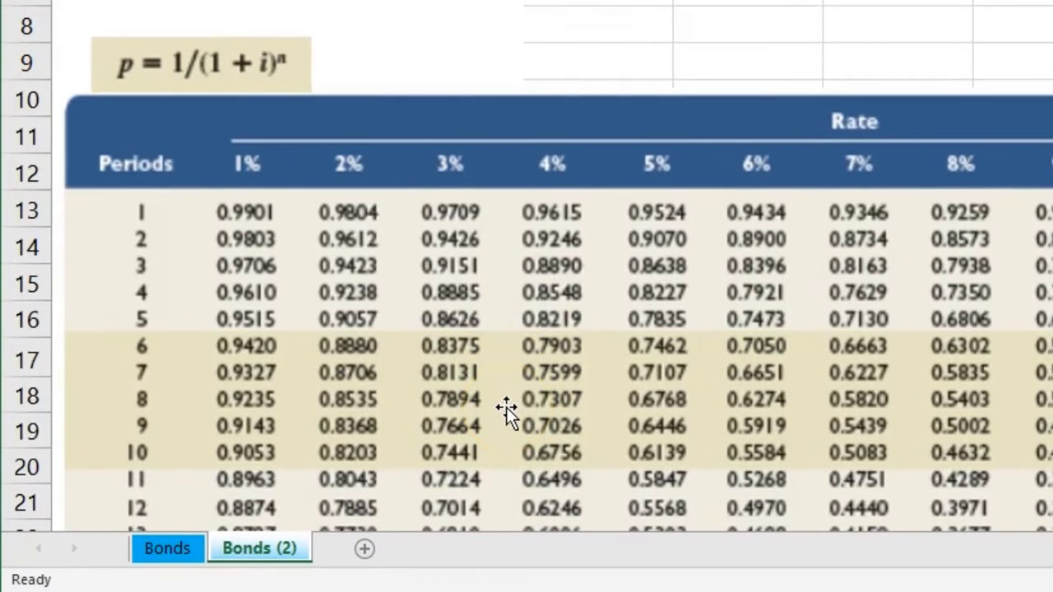
scroll(506, 407, down, 7)
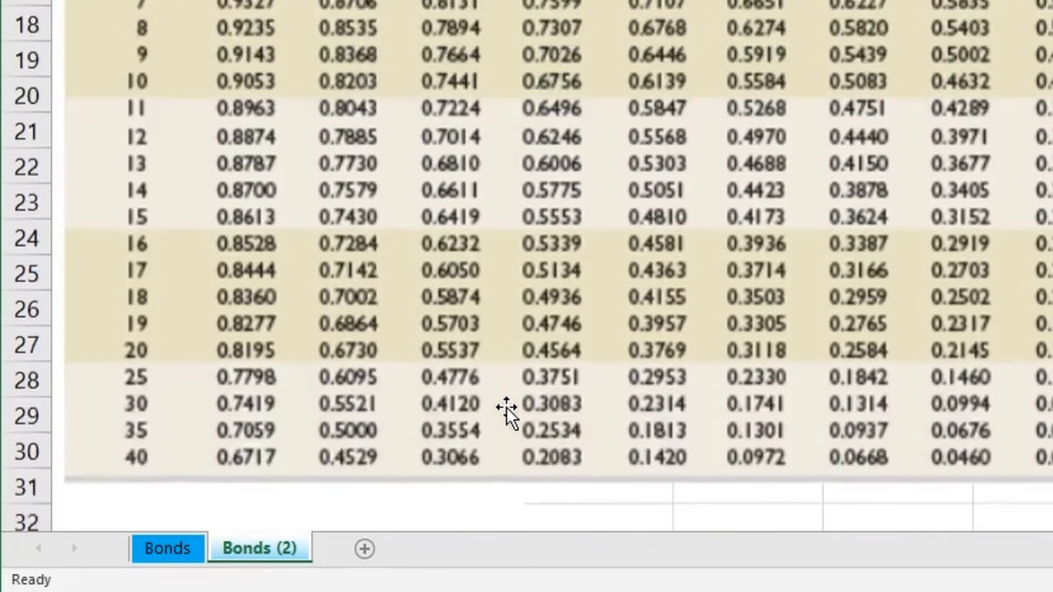
scroll(506, 407, down, 2)
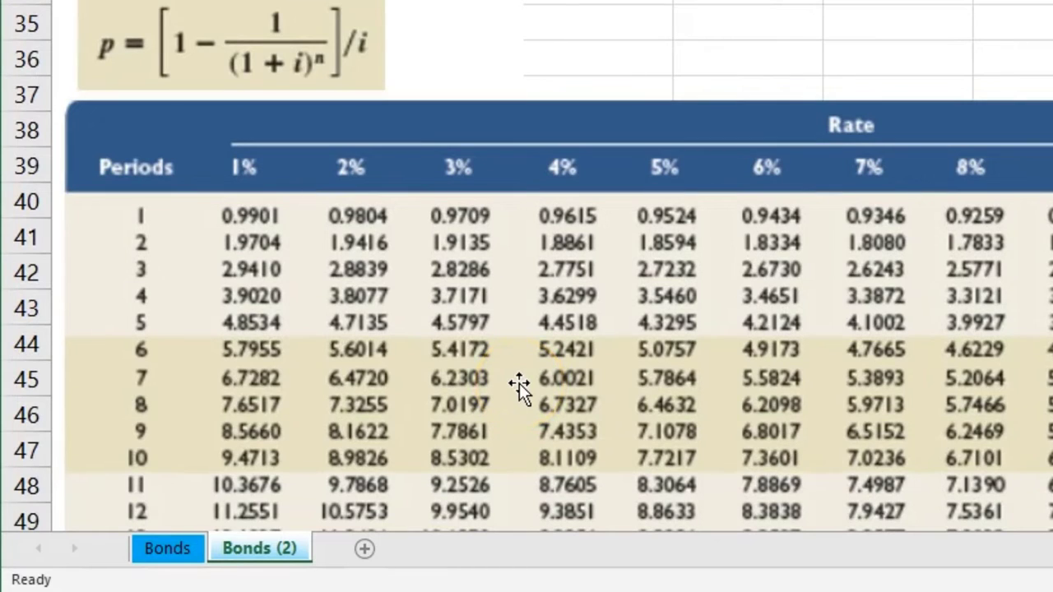
click(521, 383)
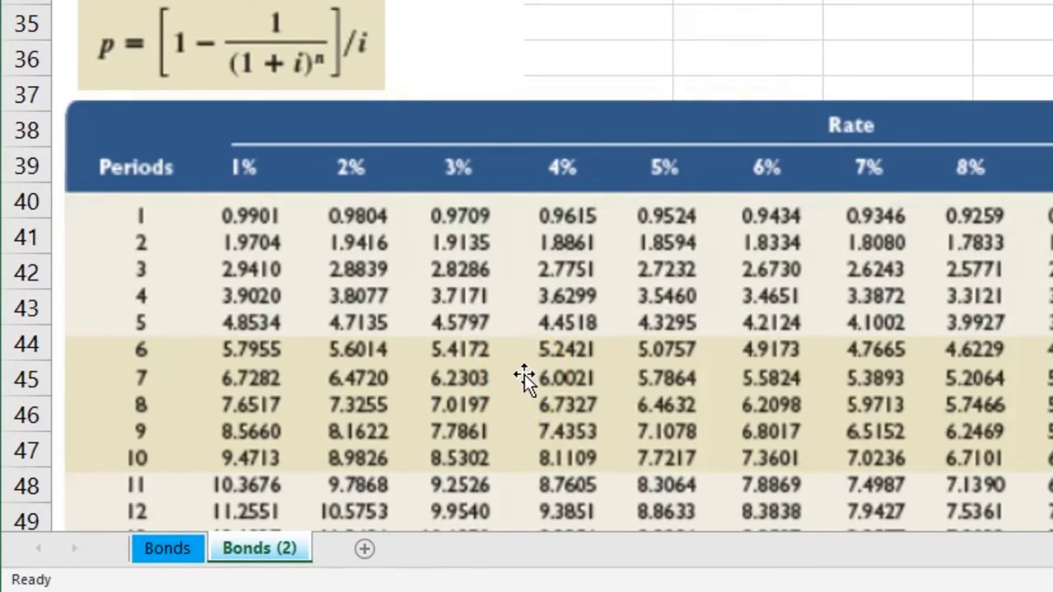
Step: Check the bond's market rate and years, and look up the present value of 1 factor for 4 periods at 5%
scroll(524, 374, up, 6)
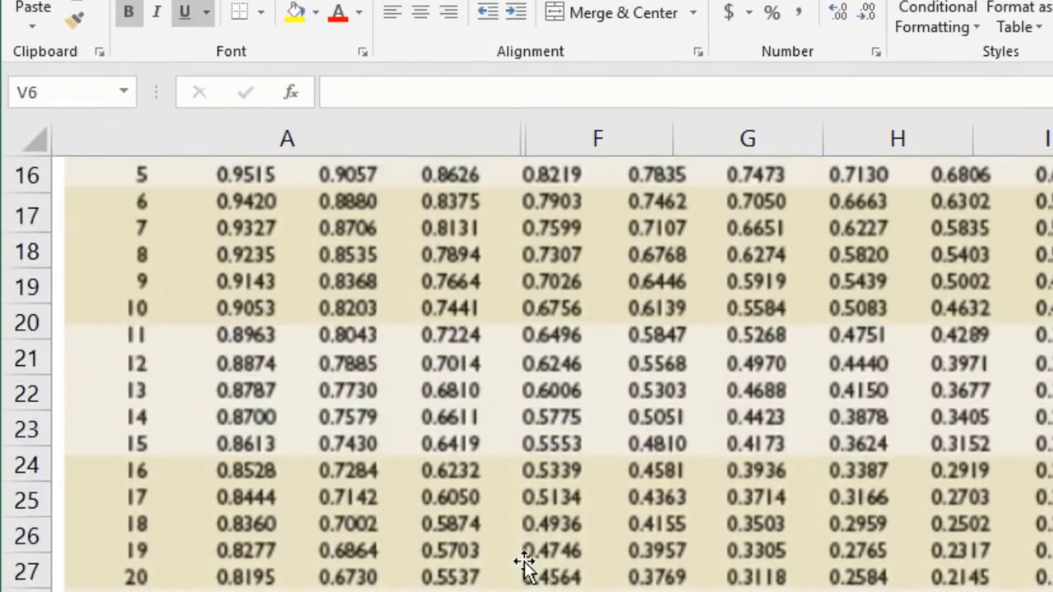
scroll(524, 566, up, 3)
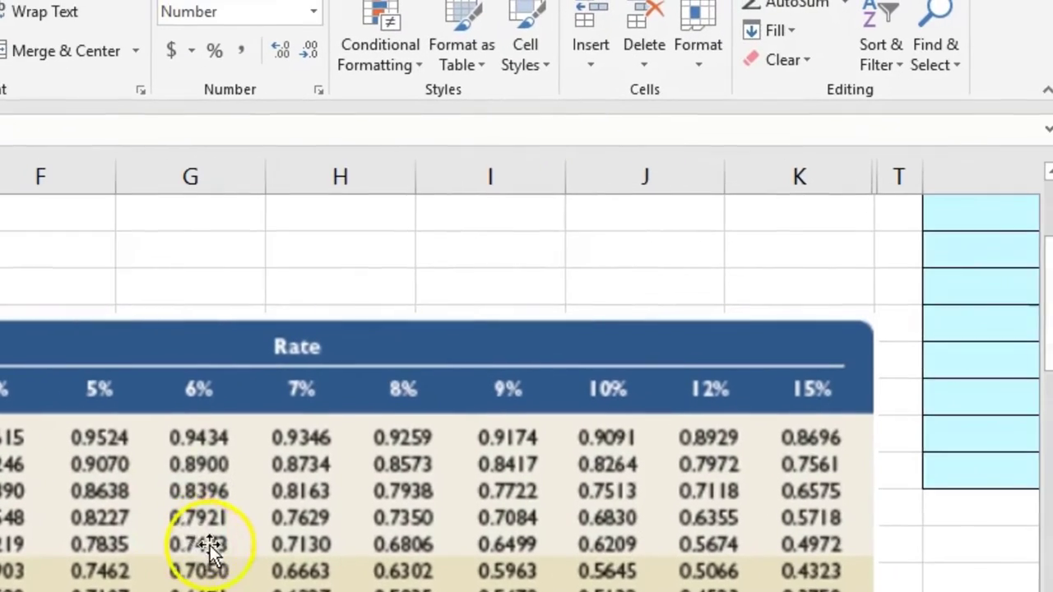
scroll(715, 506, up, 1)
scroll(221, 559, up, 1)
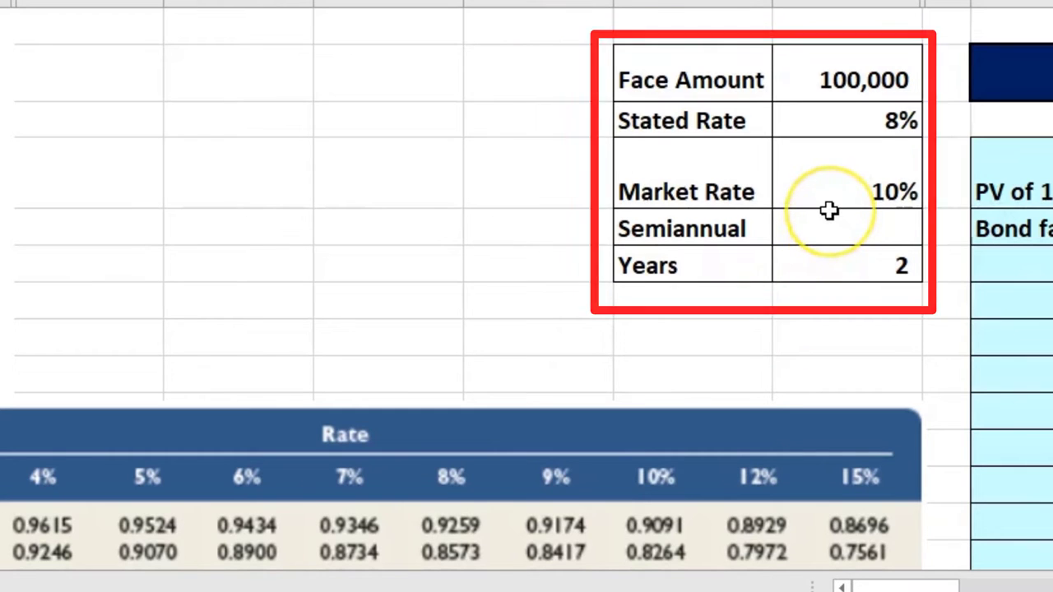
scroll(765, 214, down, 3)
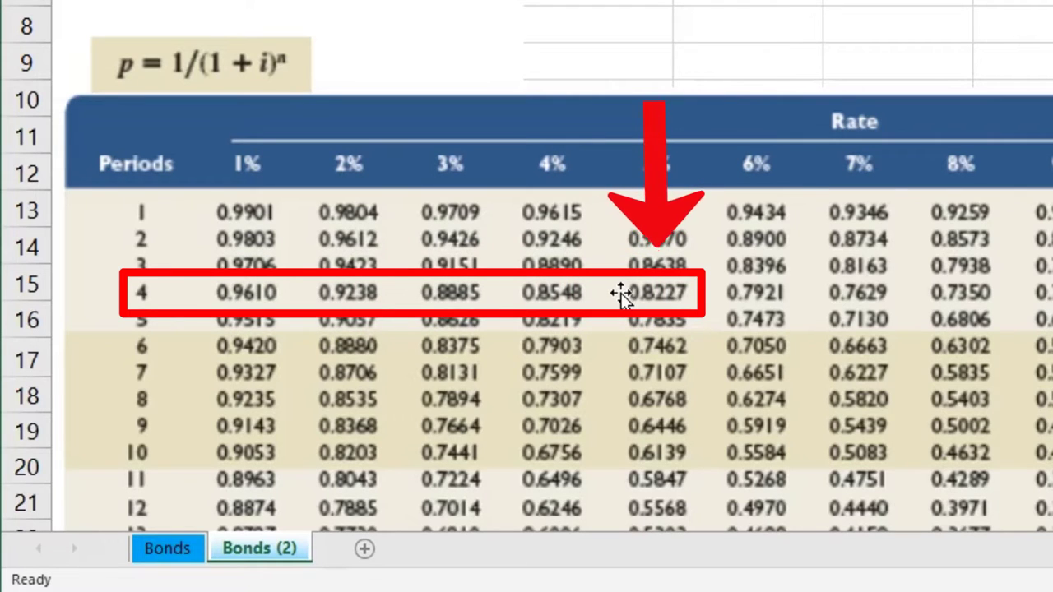
Step: Enter the present value factor 0.8227 in V6, underlined, below the bond face amount
click(1002, 155)
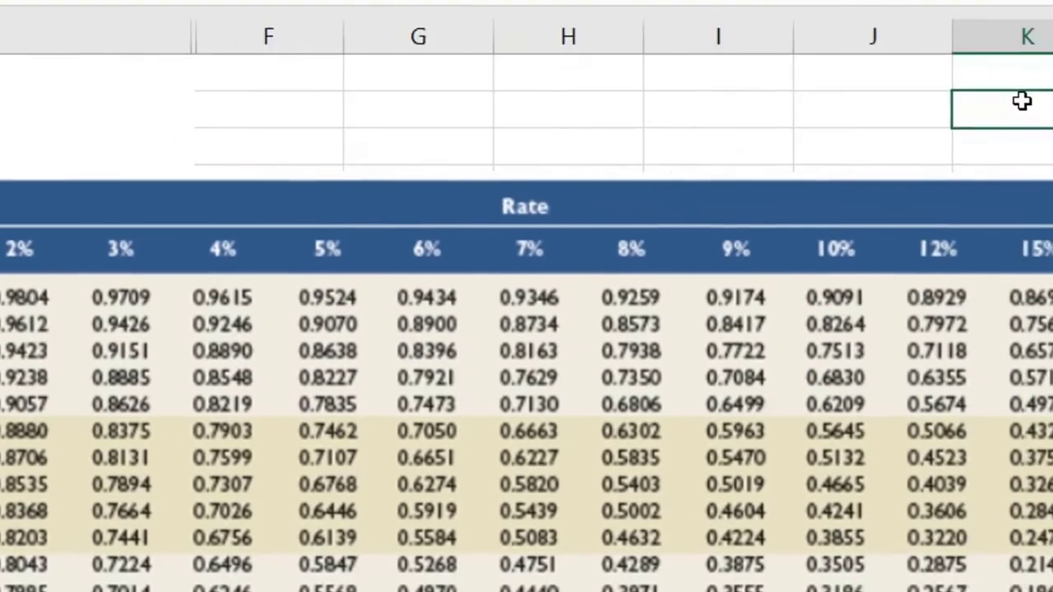
key(Right)
key(Right)
key(Right)
key(Right)
key(Right)
key(Right)
scroll(777, 164, up, 3)
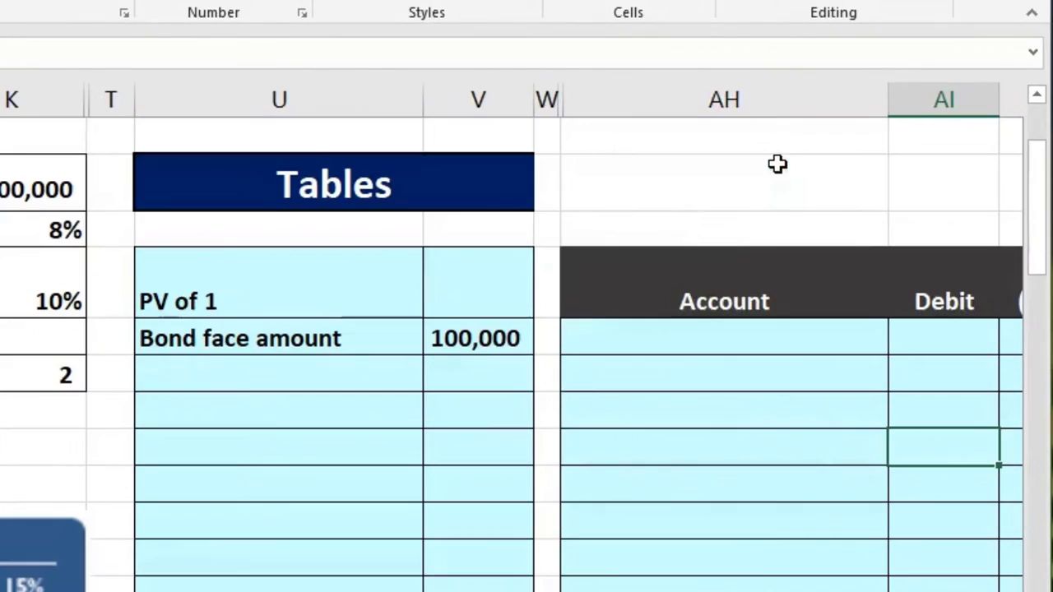
click(540, 351)
click(503, 372)
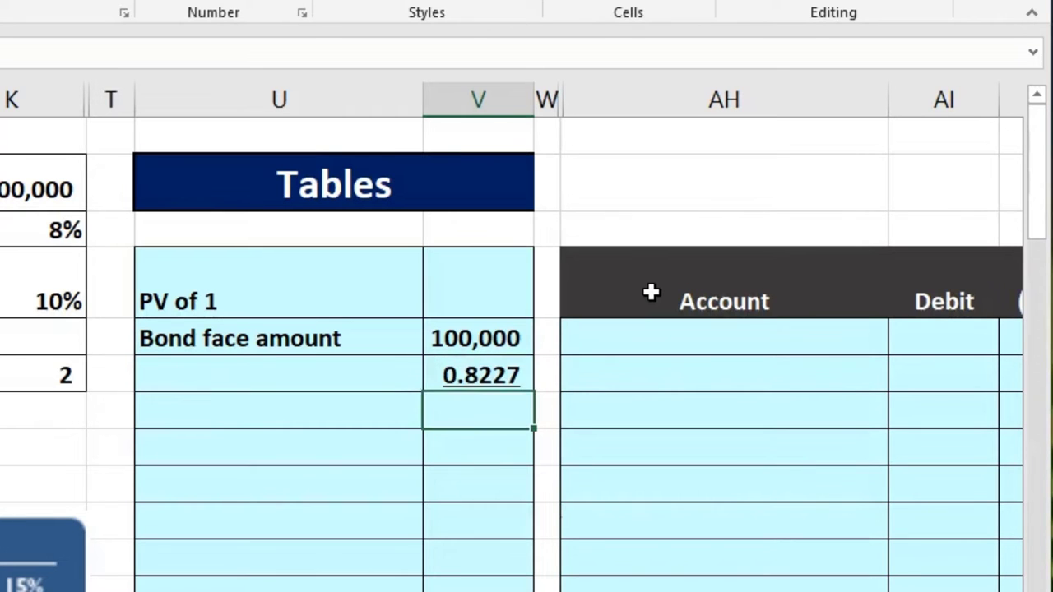
Step: Label the factor in U6 as 4 periods at .05 per table, and enter PV Bond Face in U7
key(Up)
key(Left)
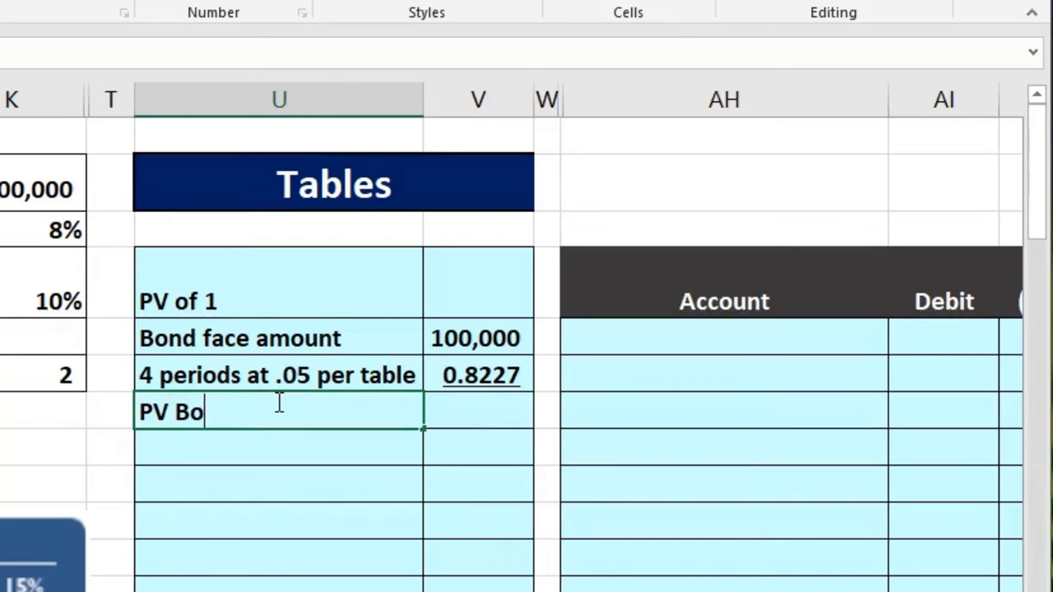
text(e)
key(Tab)
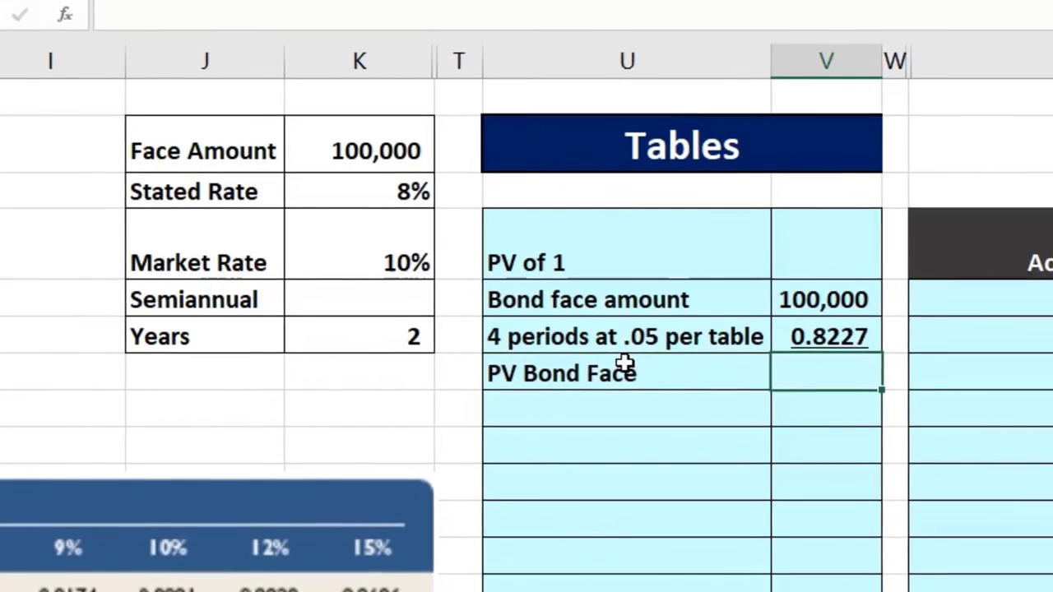
Step: Calculate the present value of the bond face in V7 as V5*V6, and enter the heading PV of annuity in U9
text(=)
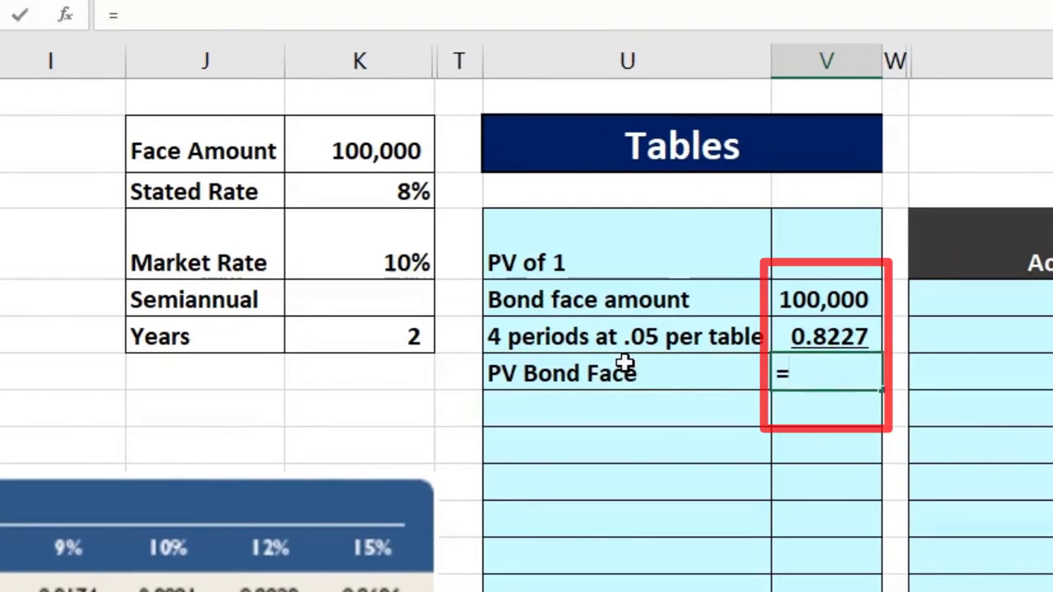
click(827, 299)
text(*)
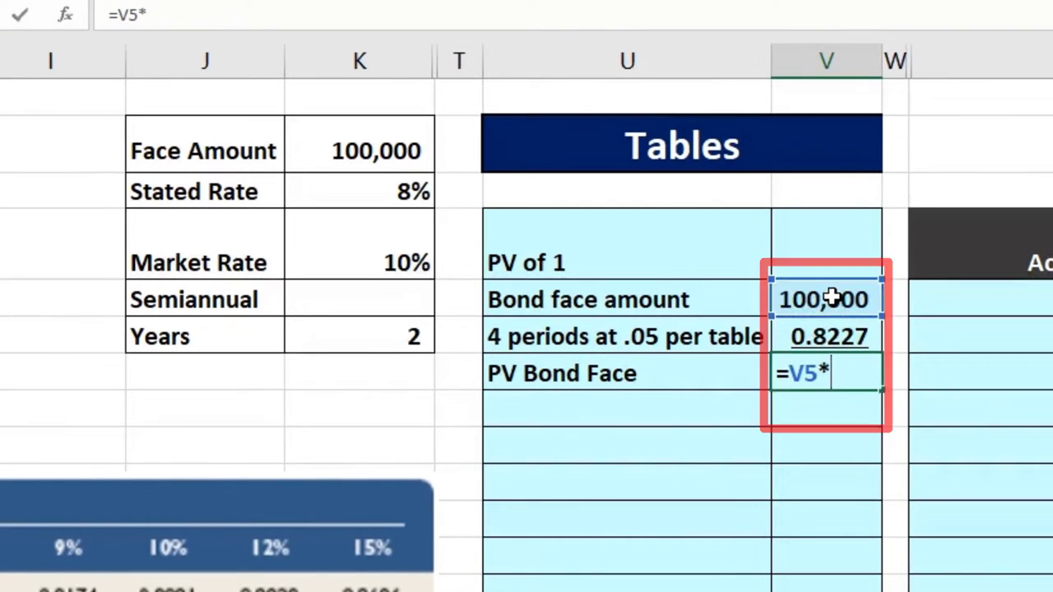
click(814, 337)
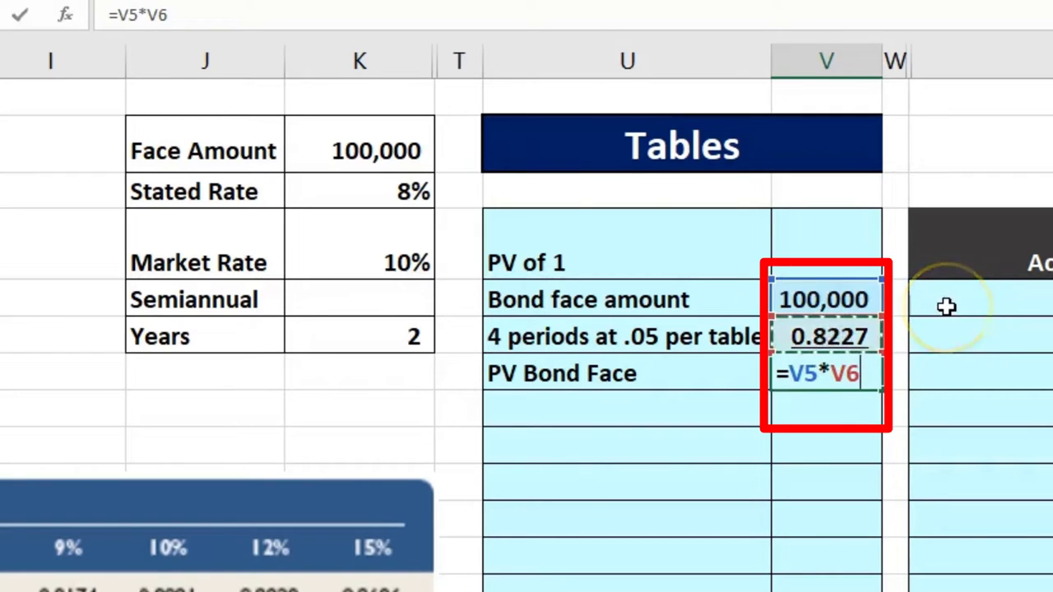
key(Return)
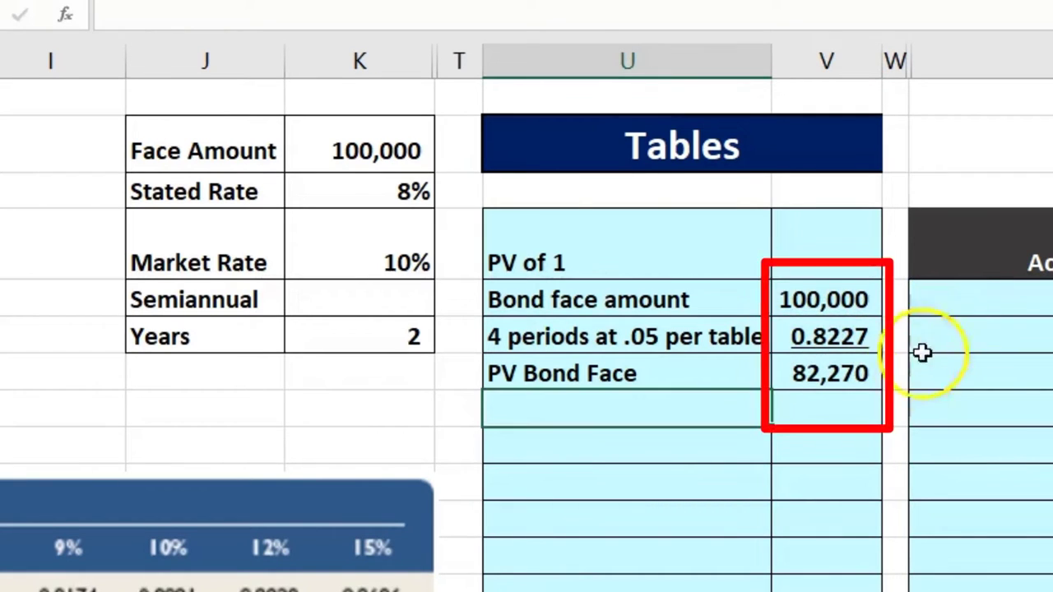
click(868, 371)
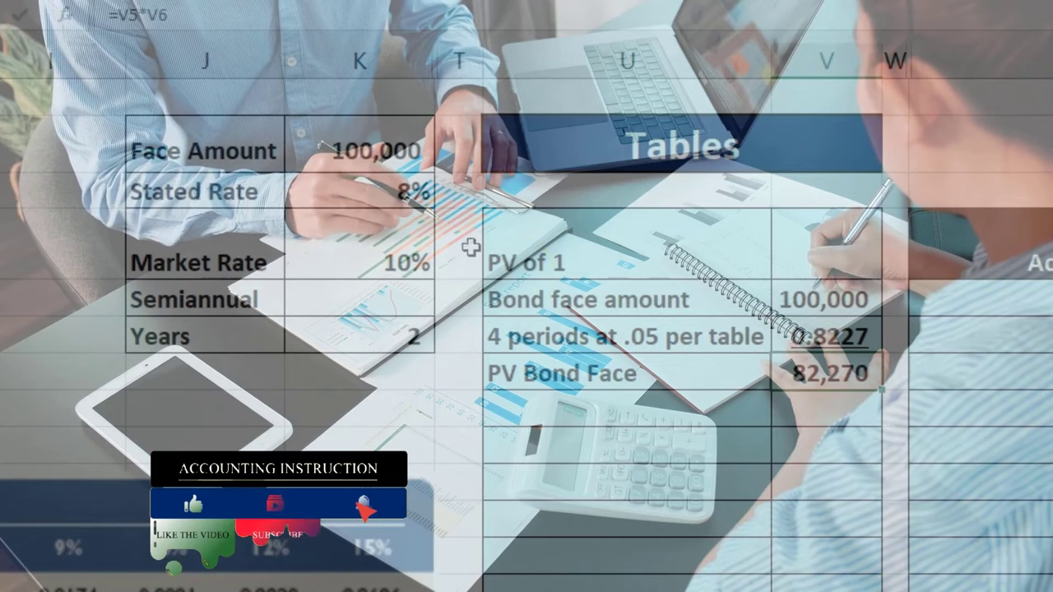
click(559, 442)
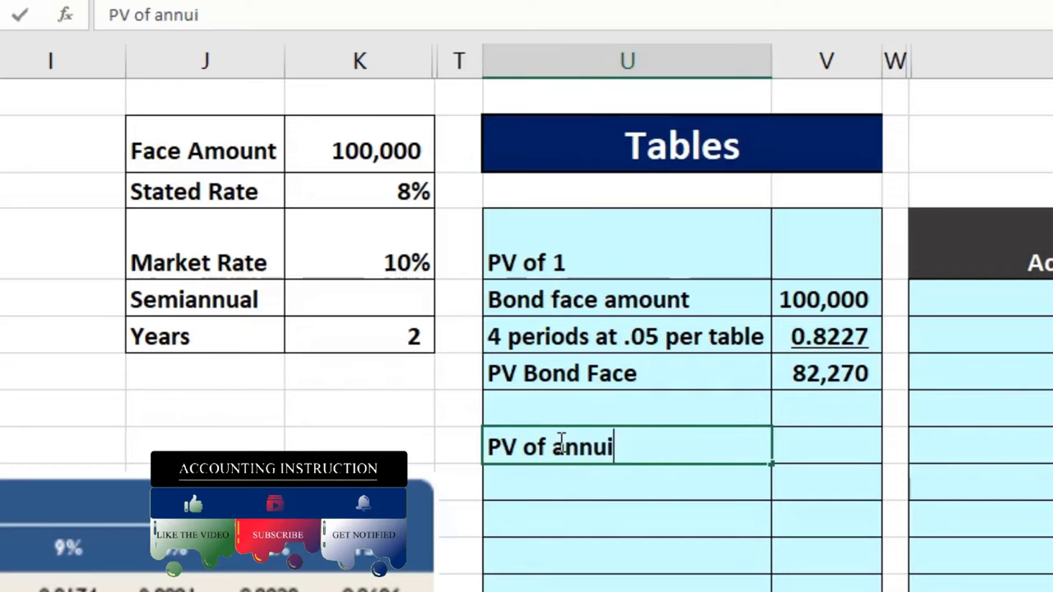
key(ctrl+Return)
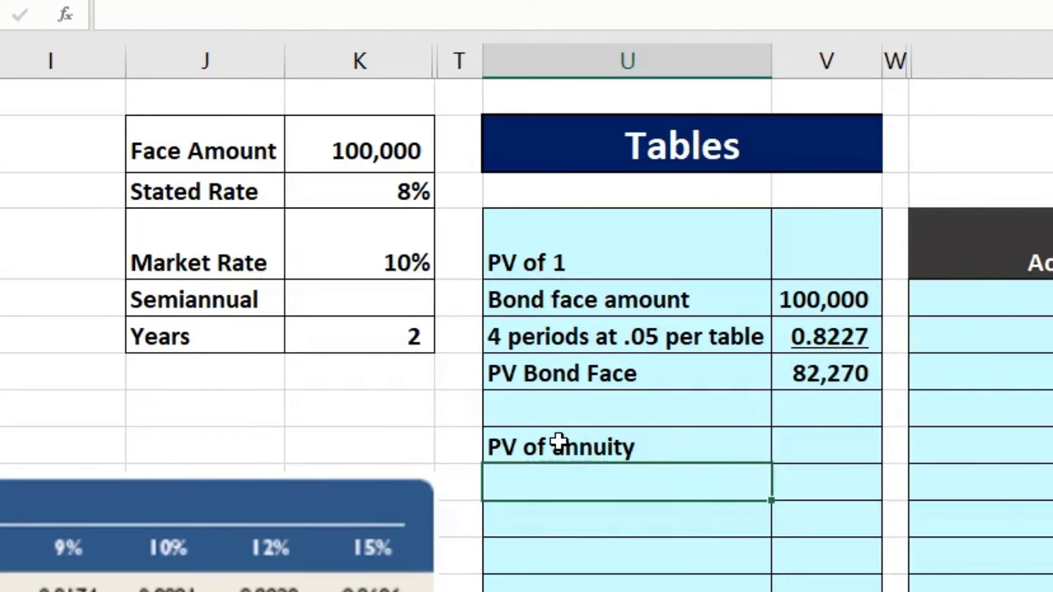
Step: Review the 0.8227 factor and the 5% column of the present value of 1 table, and examine the annuity table below
click(802, 339)
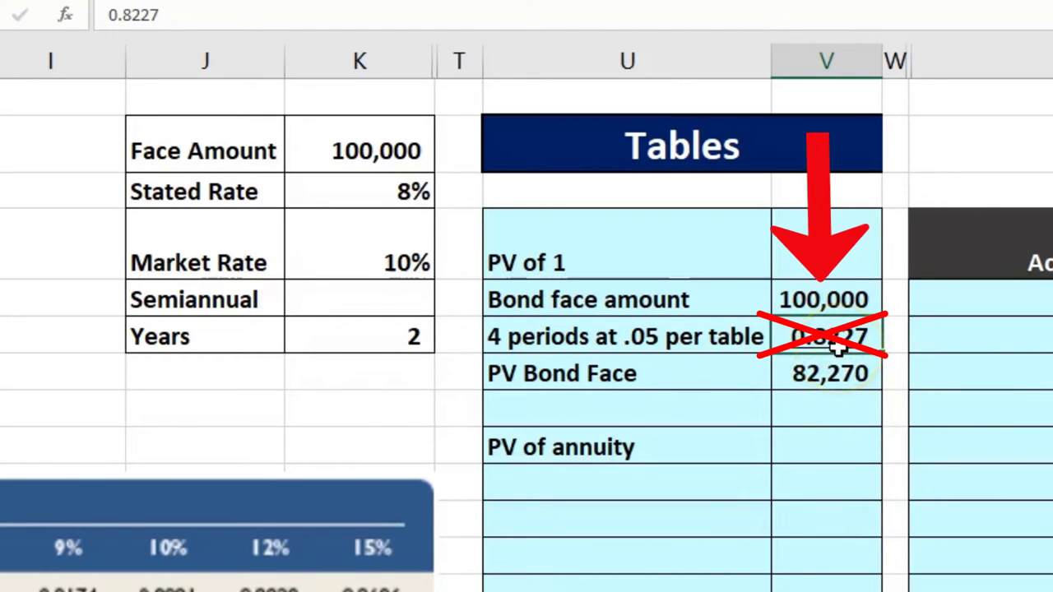
scroll(638, 560, left, 5)
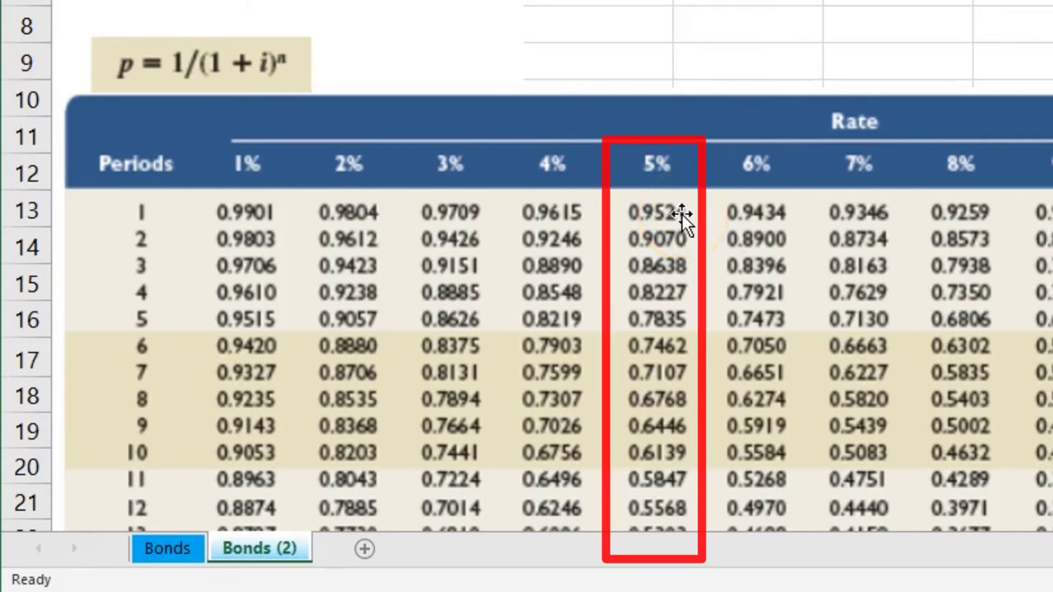
click(691, 264)
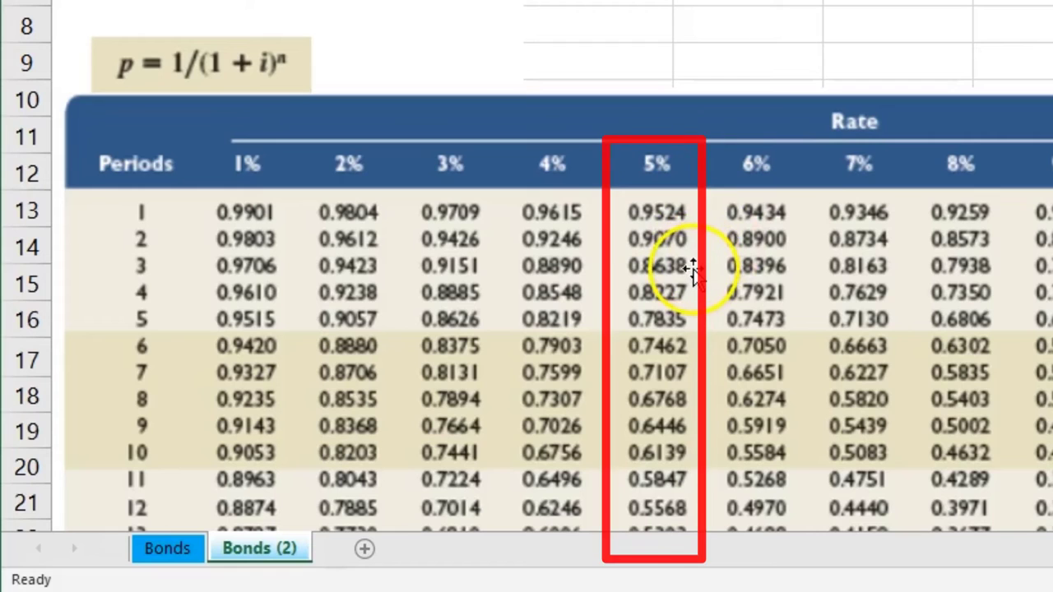
click(695, 280)
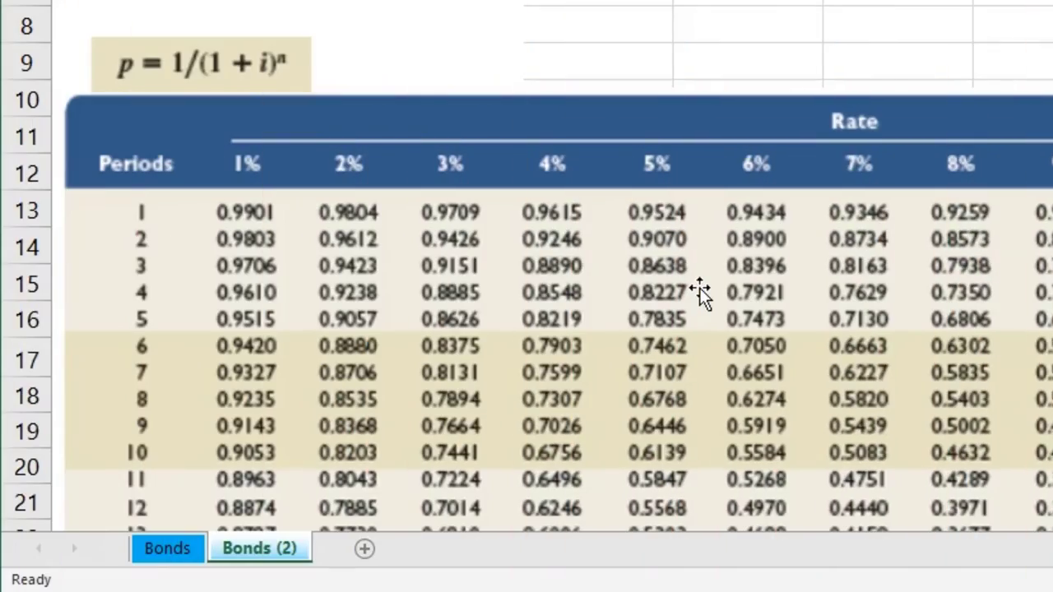
scroll(699, 288, down, 5)
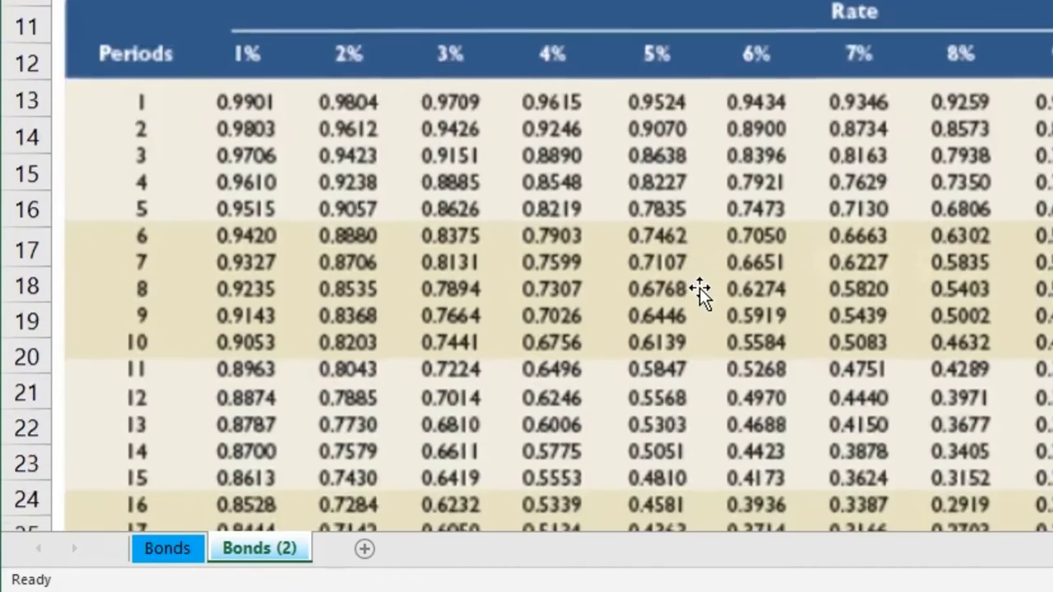
scroll(667, 304, down, 5)
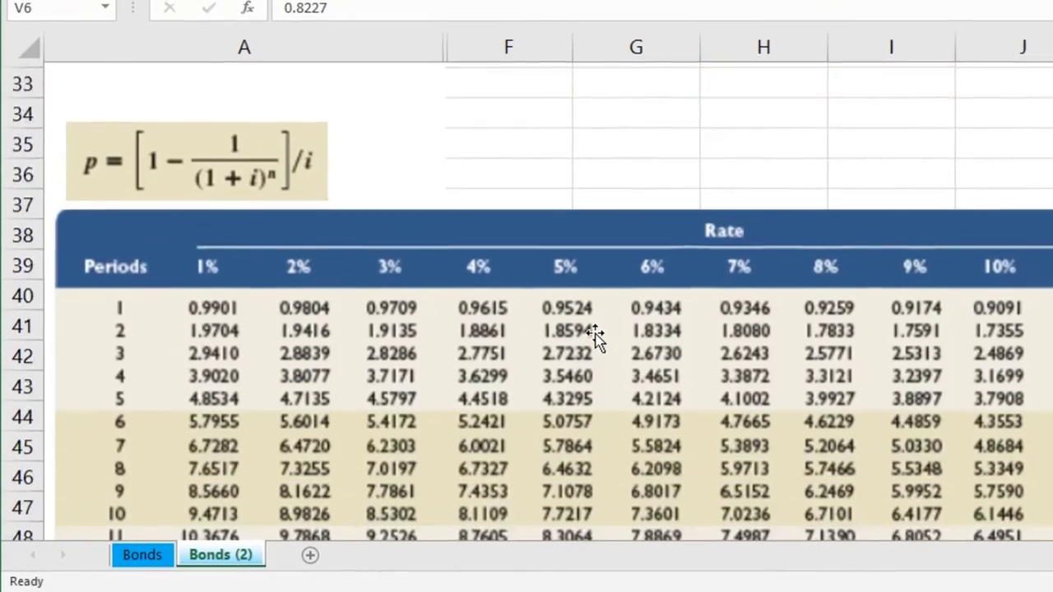
scroll(594, 337, up, 1)
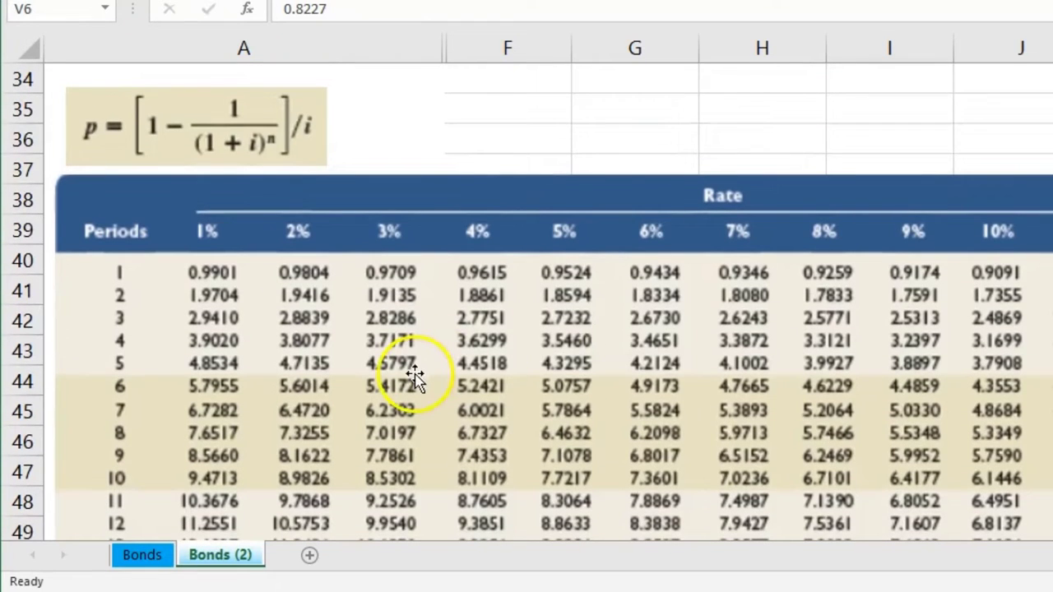
Step: Work out the total interest in the calculator by multiplying 4,000 by 4 periods, and close the calculator
key(XF86Calculator)
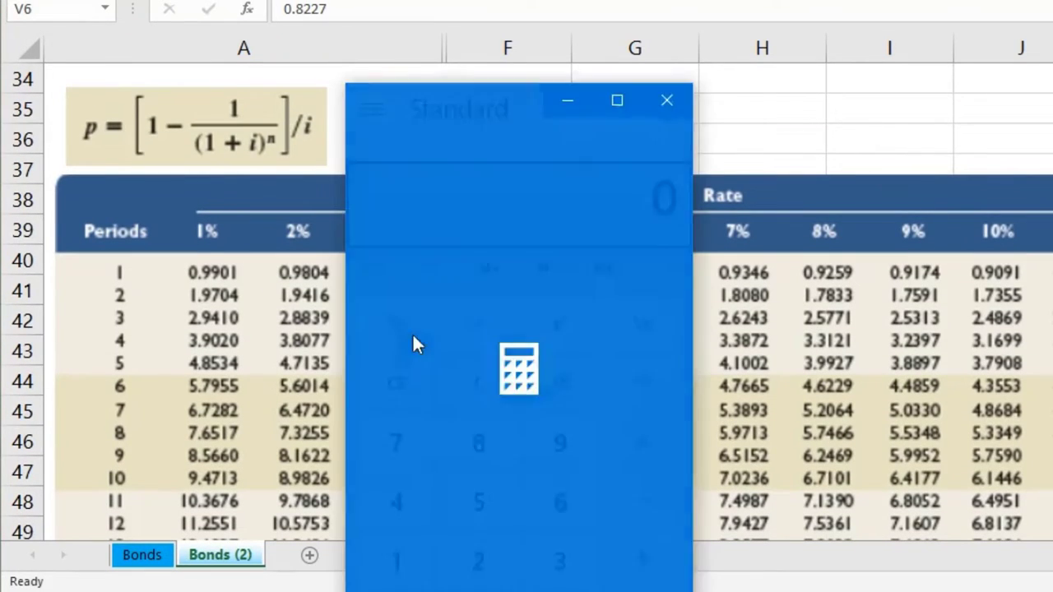
click(522, 212)
text(4,0)
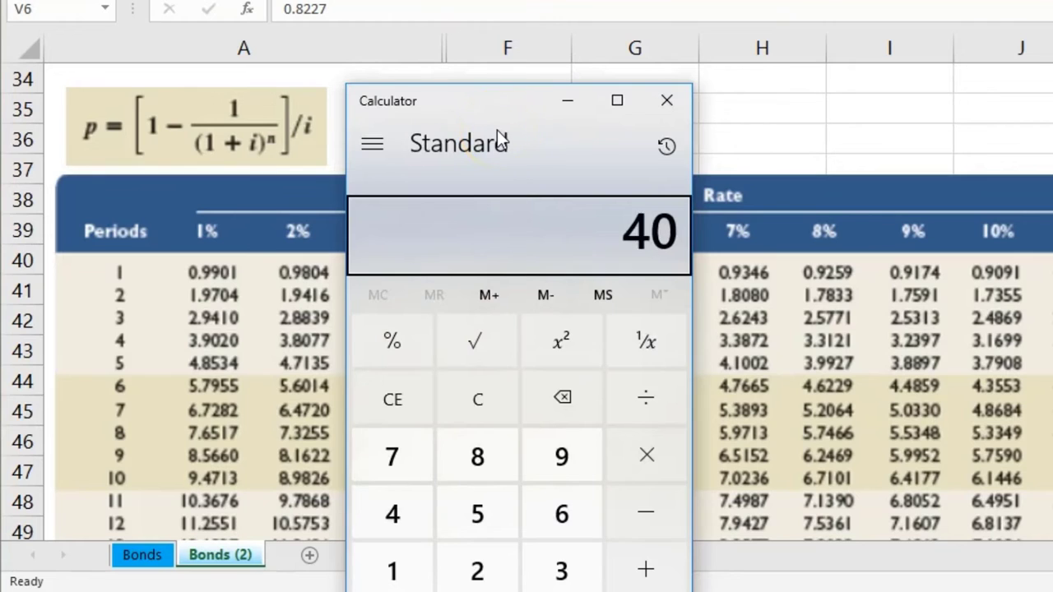
text(00)
key(asterisk)
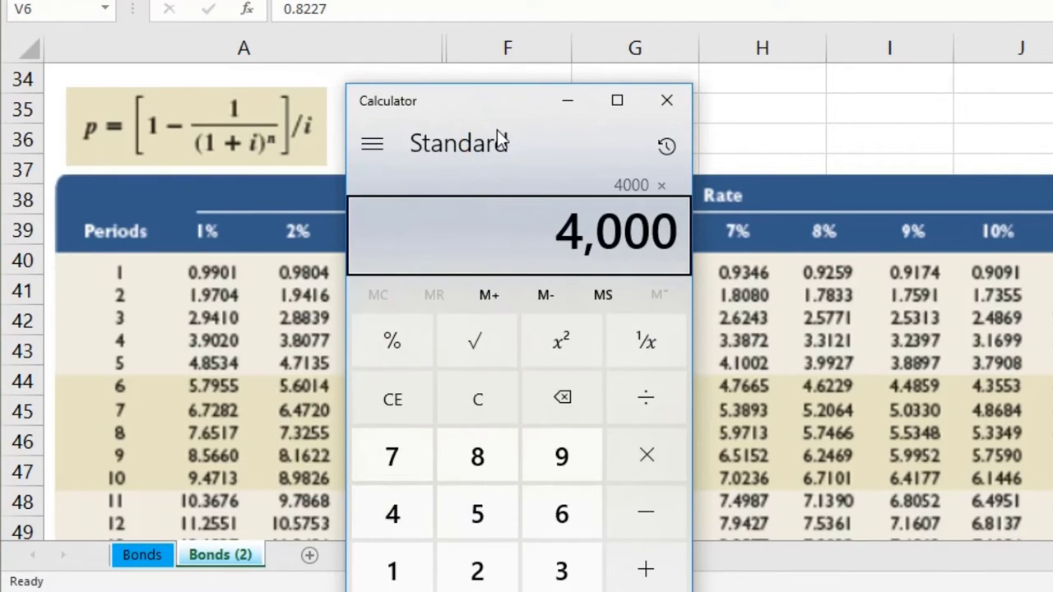
text(4)
key(Return)
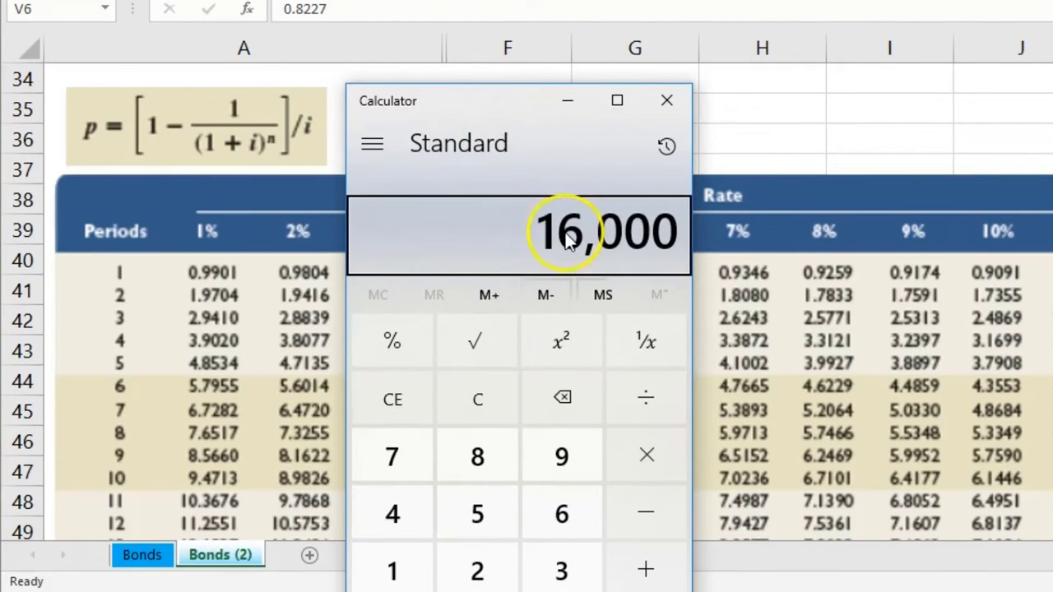
drag(502, 122, 685, 152)
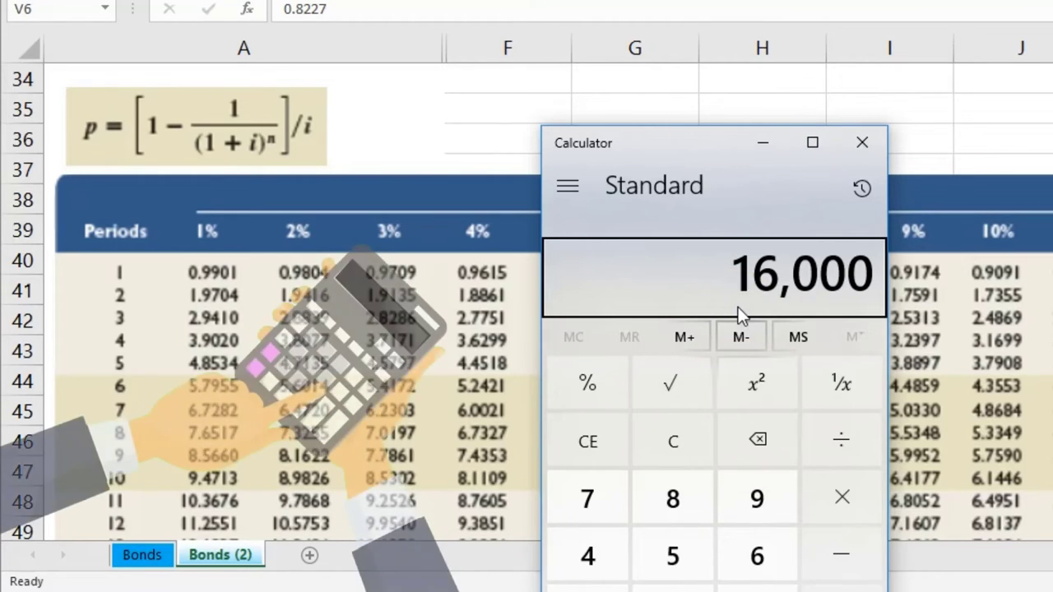
click(863, 143)
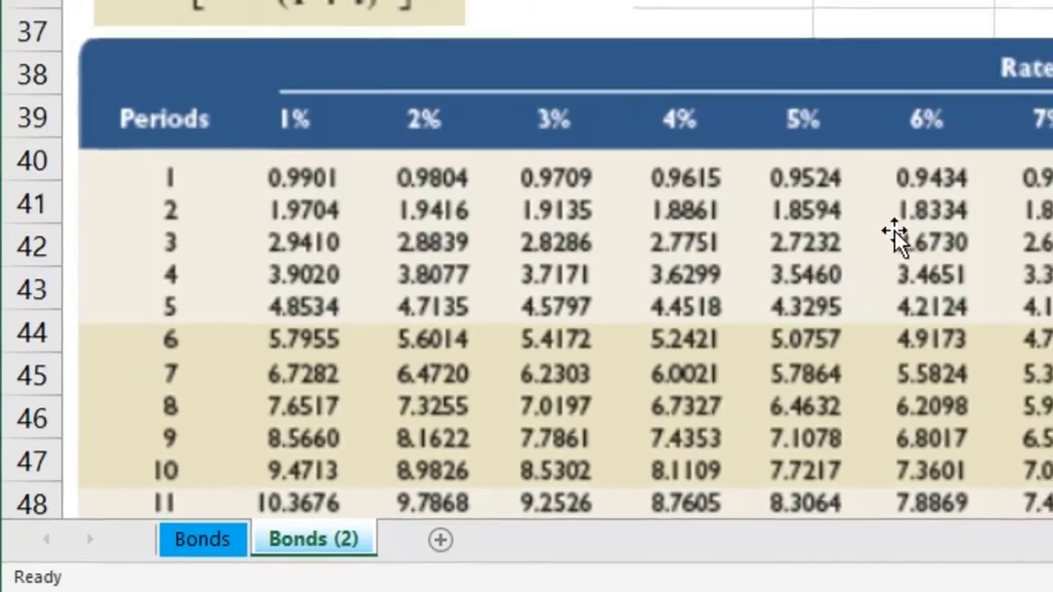
Step: Enter the annuity factor 3.546 below the PV of annuity heading, placing it in V11 underlined and with four decimals
scroll(548, 285, right, 5)
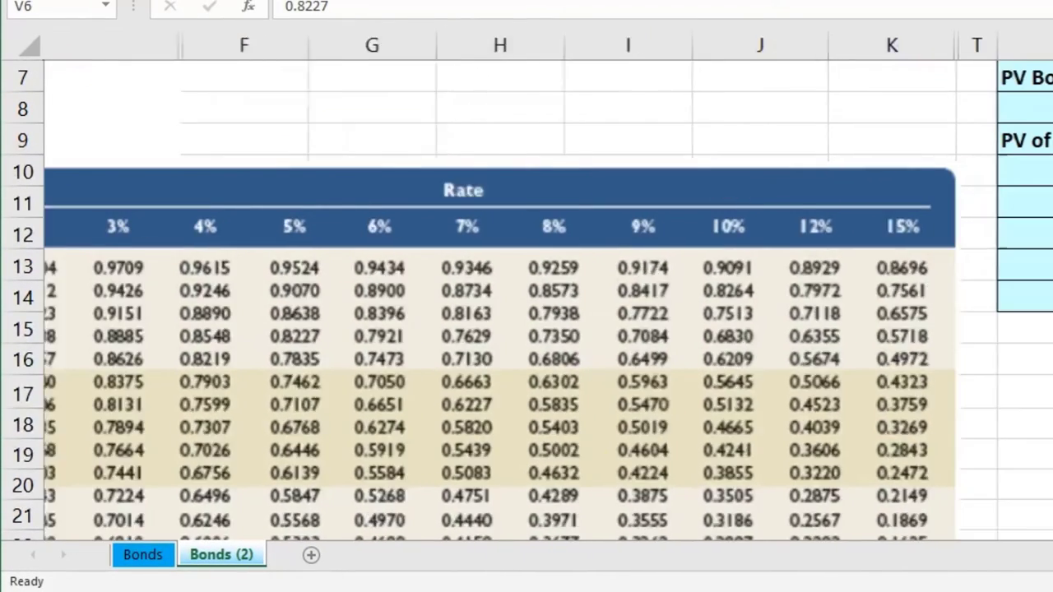
click(917, 172)
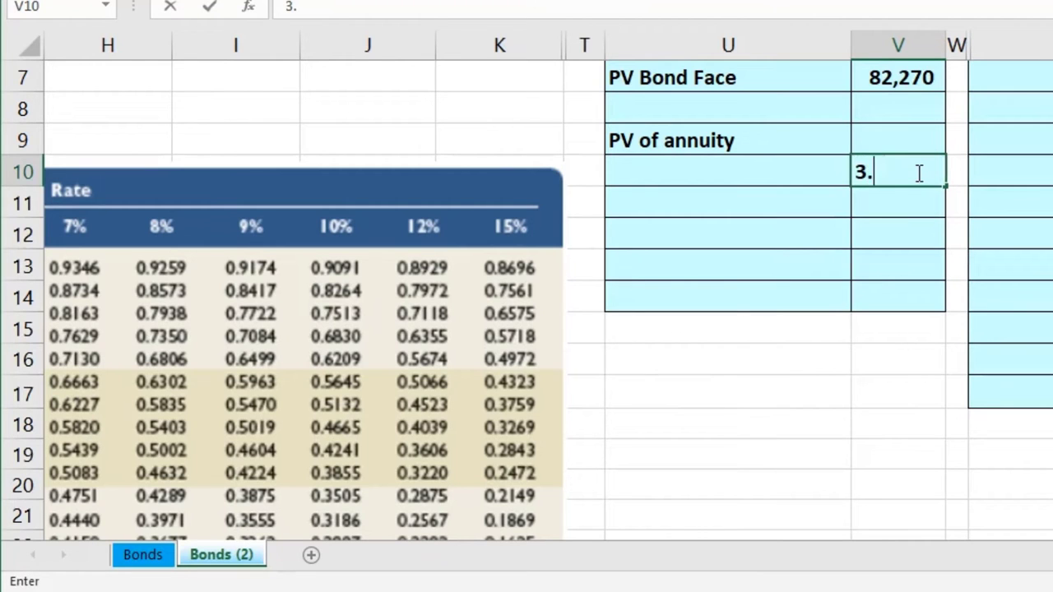
key(Return)
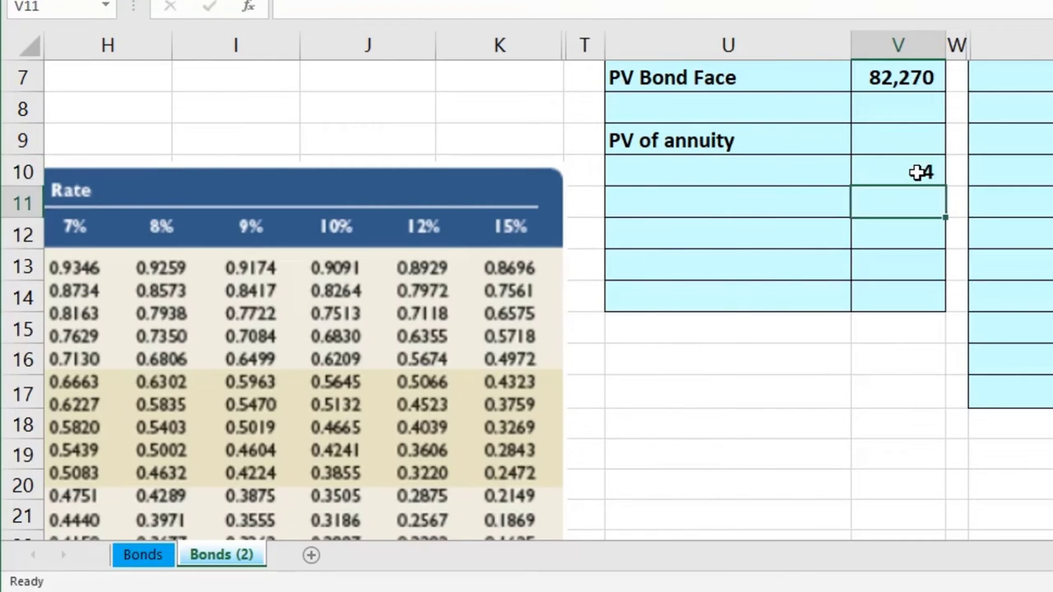
click(917, 172)
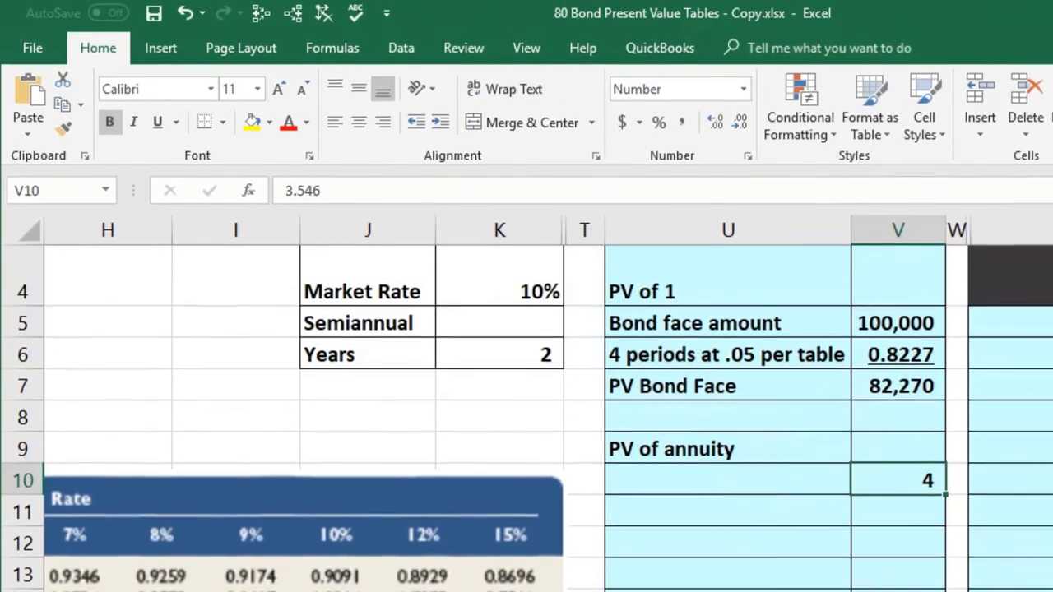
scroll(917, 581, up, 1)
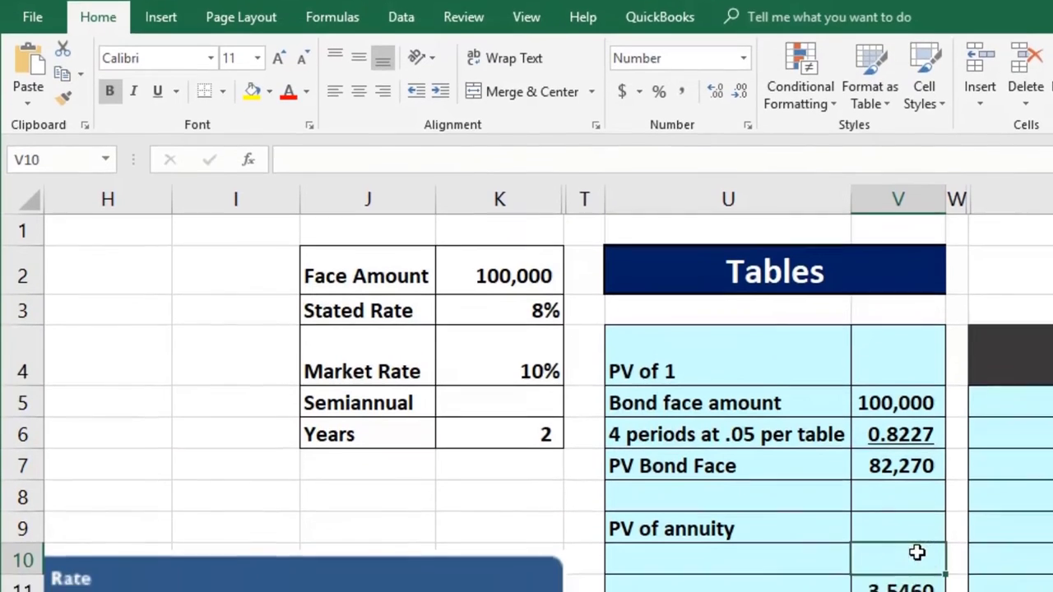
Step: Enter the label Interest per period in U10 with 4,000 beside it in V10
key(Left)
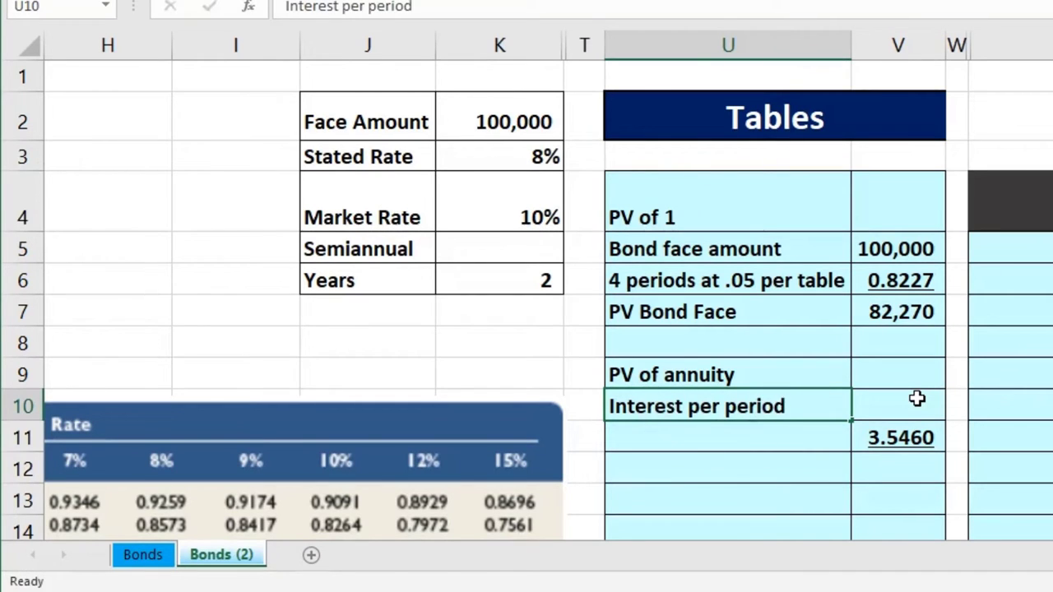
click(918, 399)
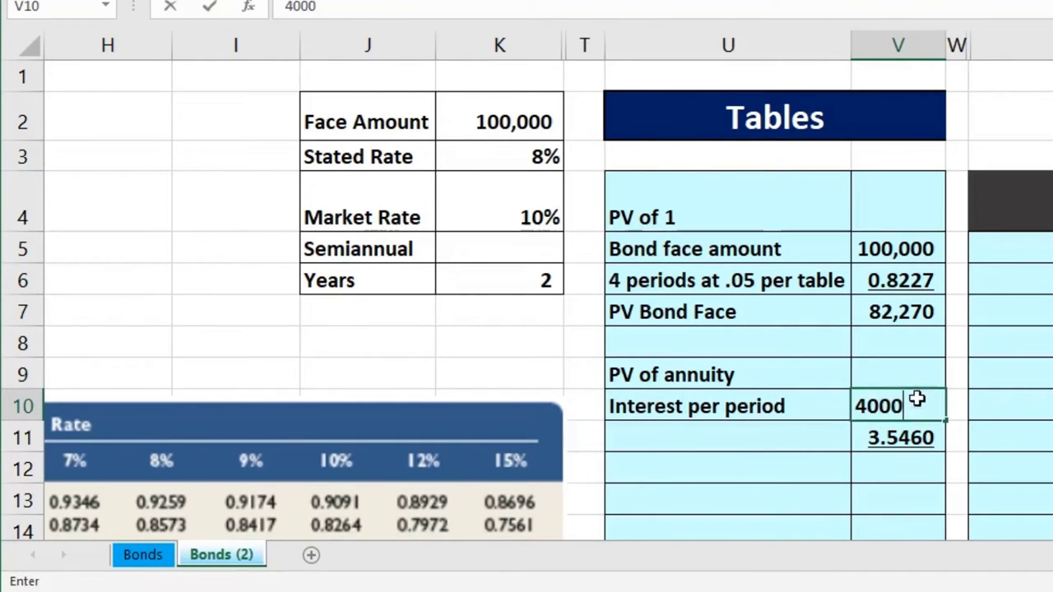
key(Return)
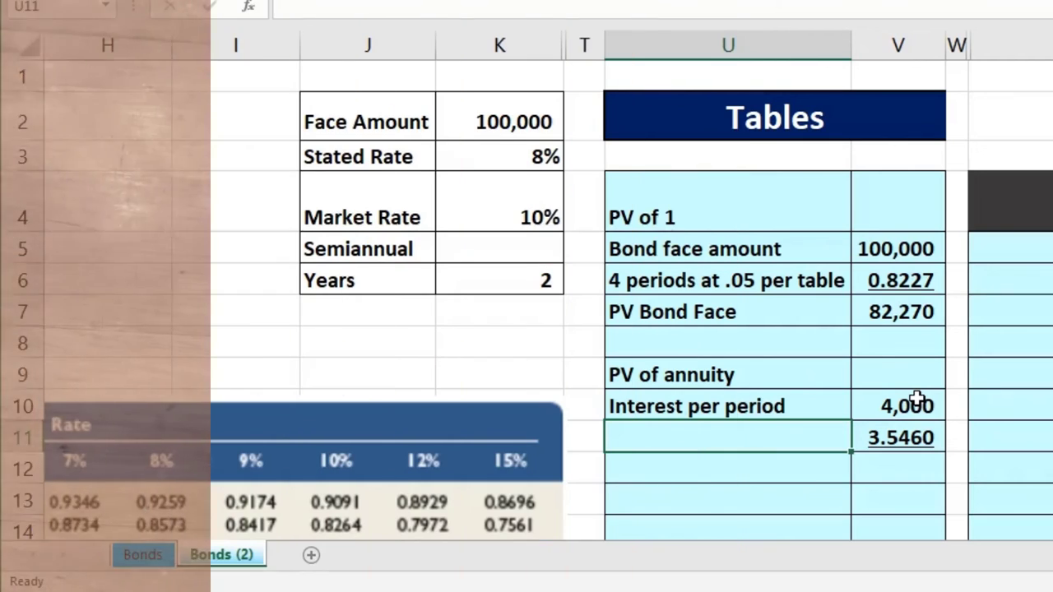
Step: Label the annuity factor by linking U11 to the 4 periods at .05 per table text in U6
key(Up)
key(Up)
key(Up)
key(Up)
key(Up)
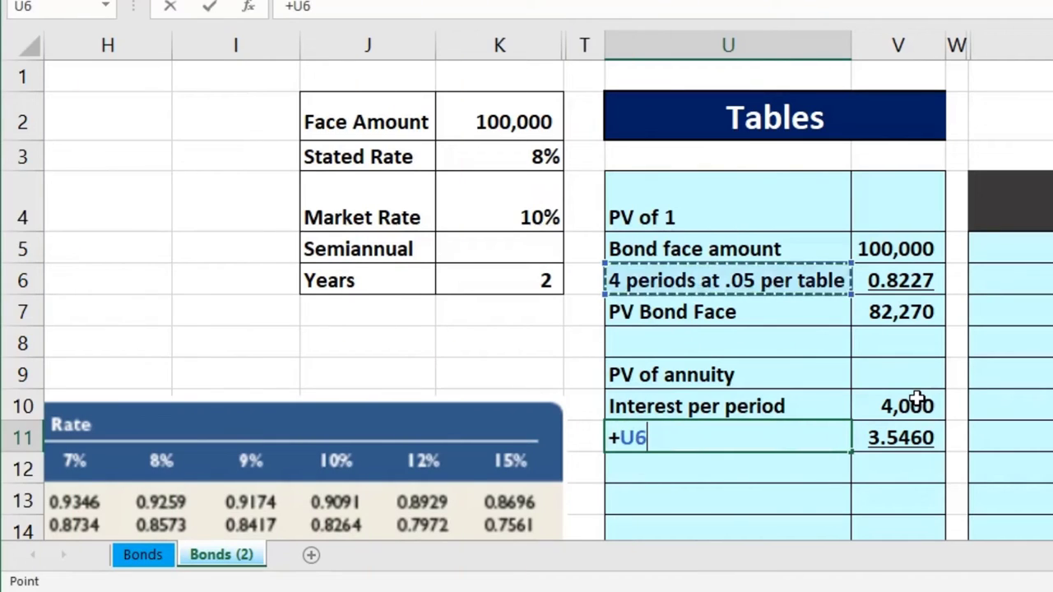
key(Return)
click(789, 441)
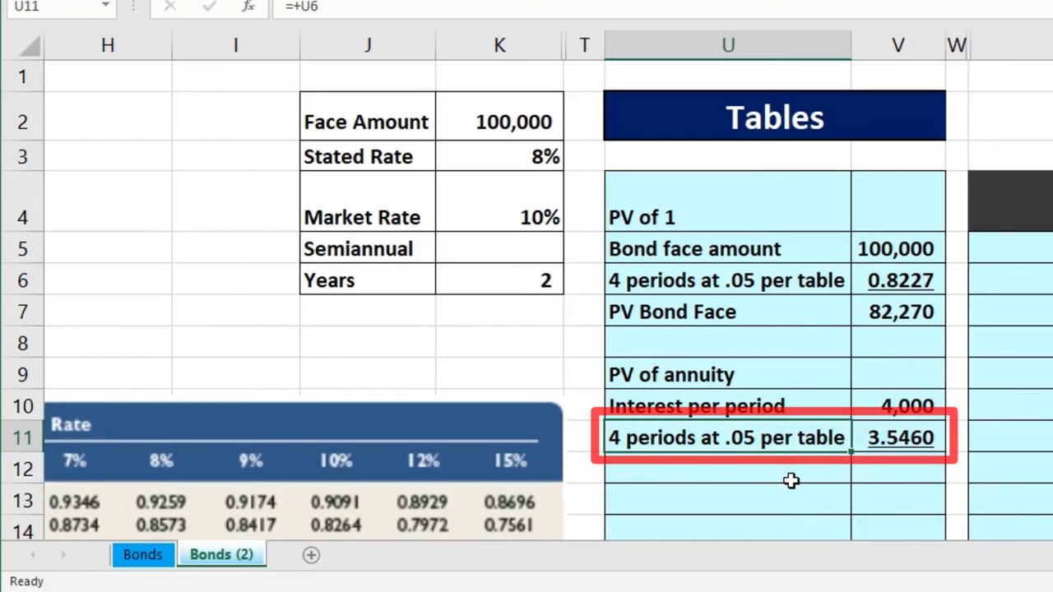
Step: Calculate the present value of the interest payments in V12 by multiplying V10 by V11
key(Right)
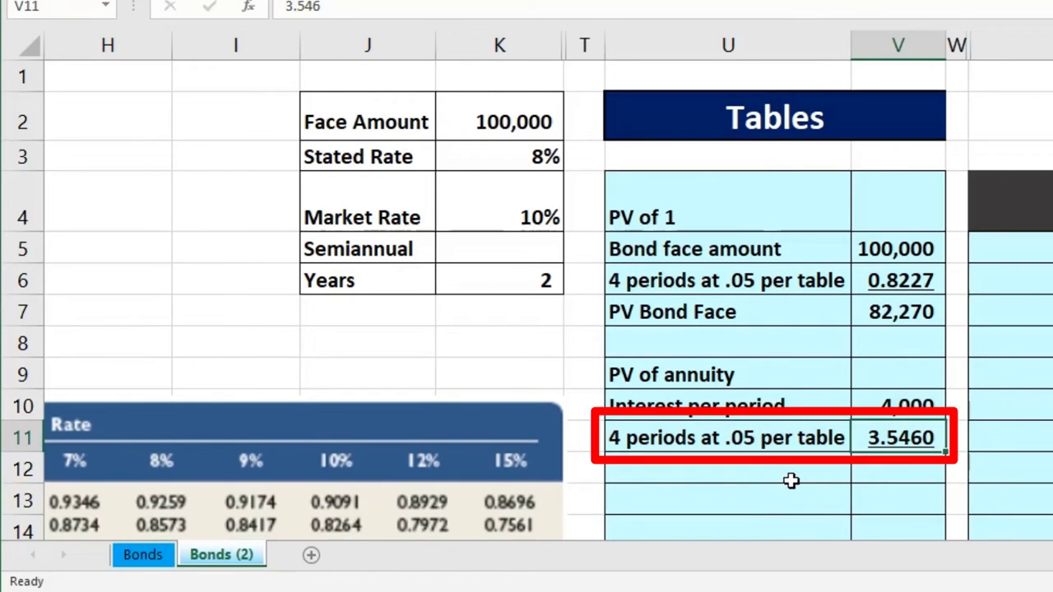
key(Down)
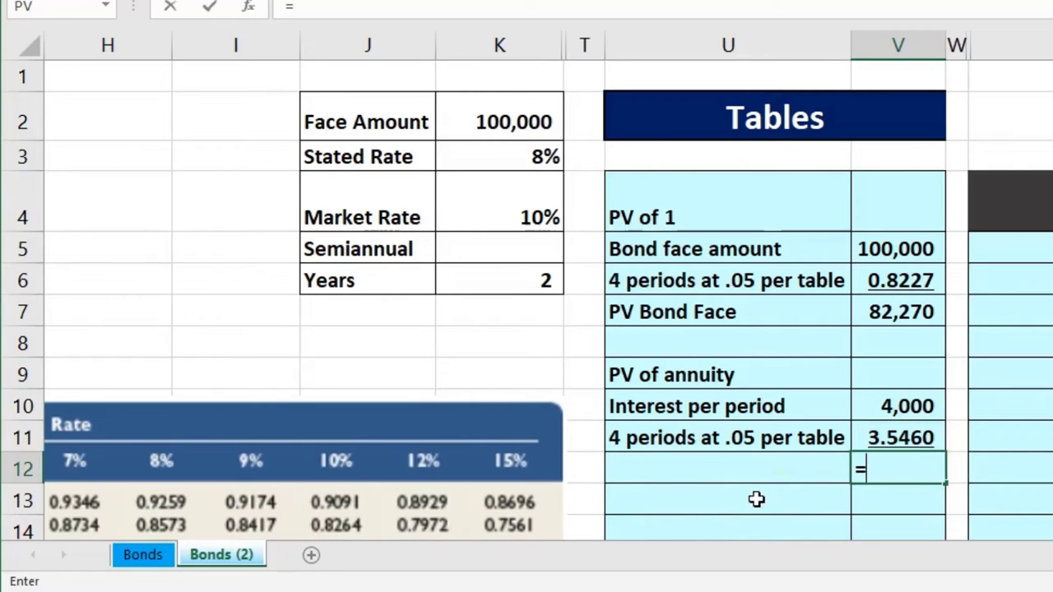
text(=)
click(886, 412)
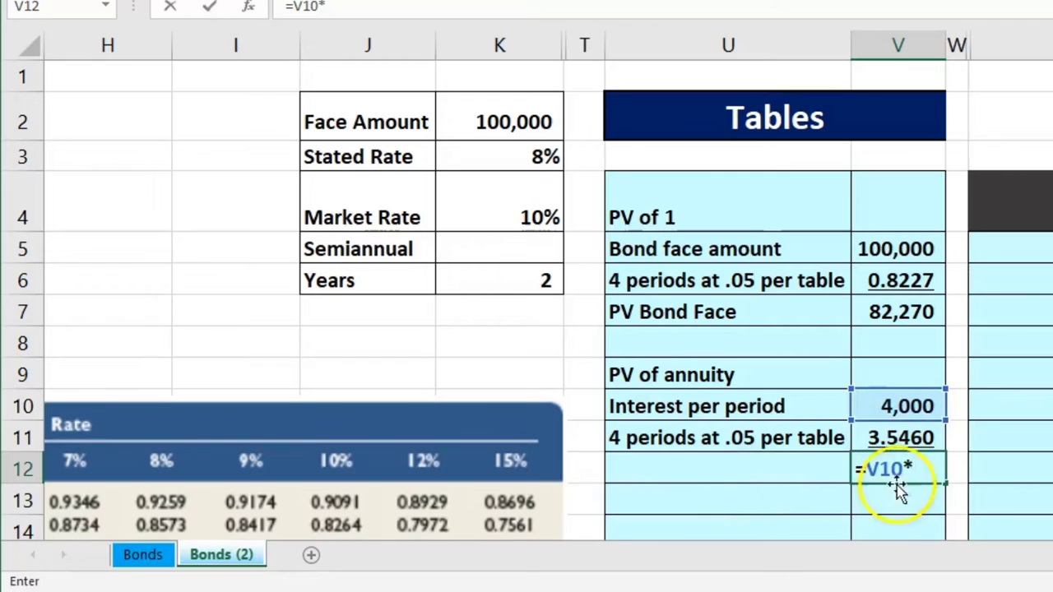
text(*)
click(907, 427)
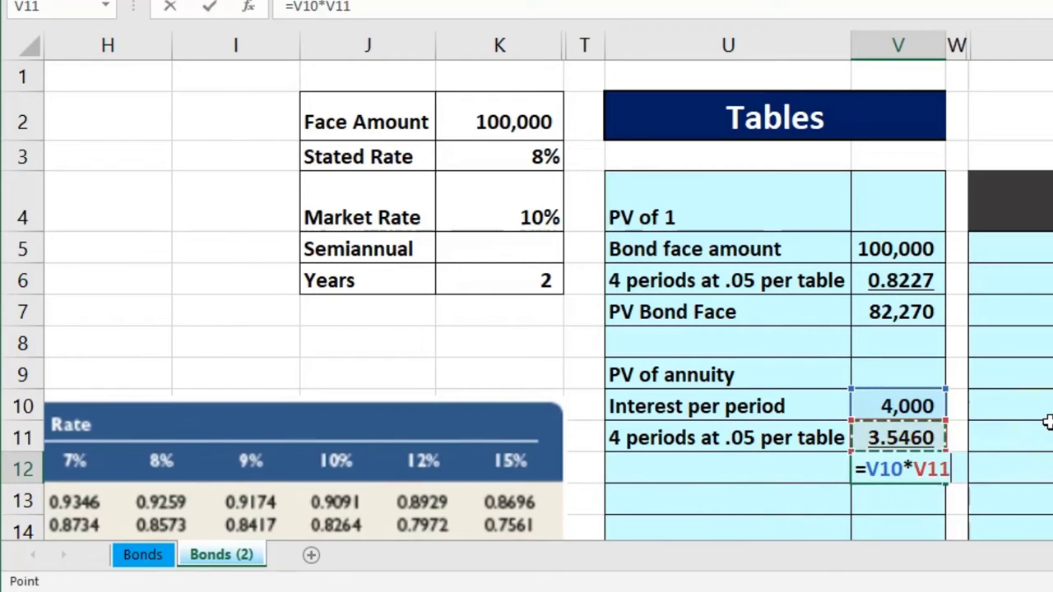
key(Return)
Step: Label the annuity result in U12 as PV Interest payments
key(Up)
key(Left)
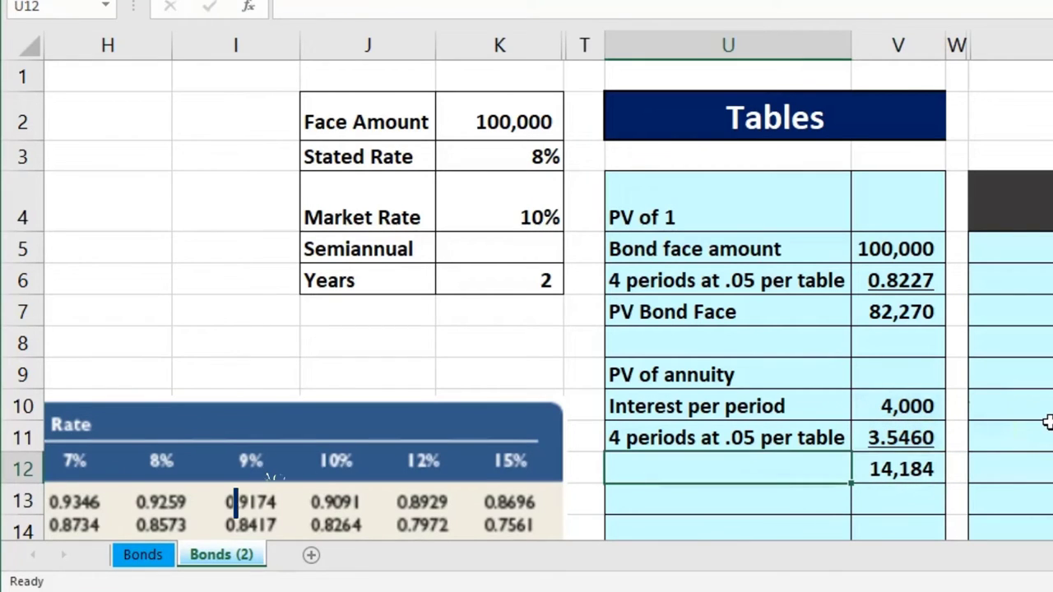
text(PV of annuity)
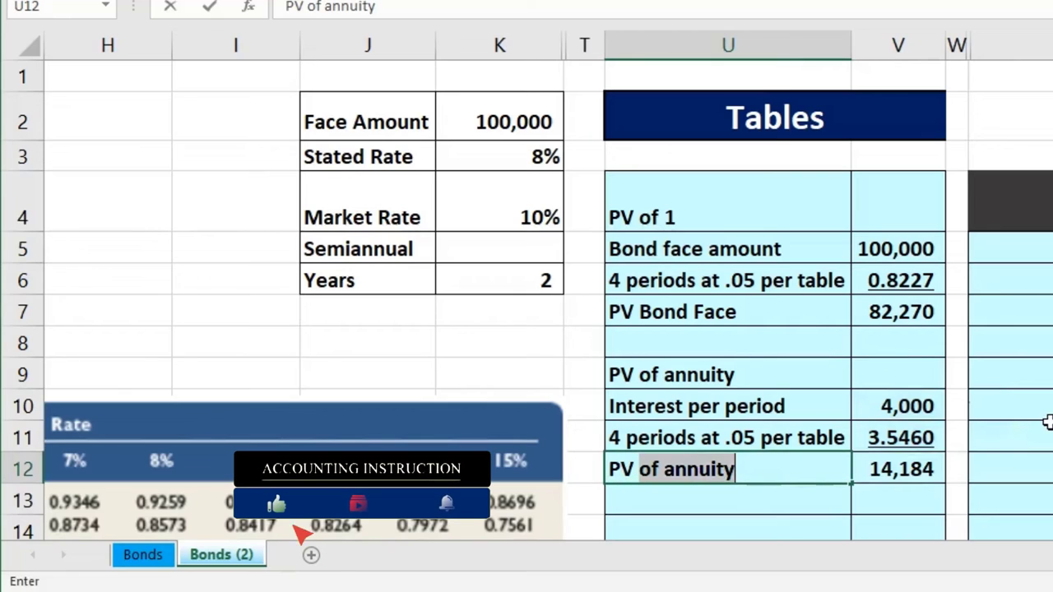
text(Interest)
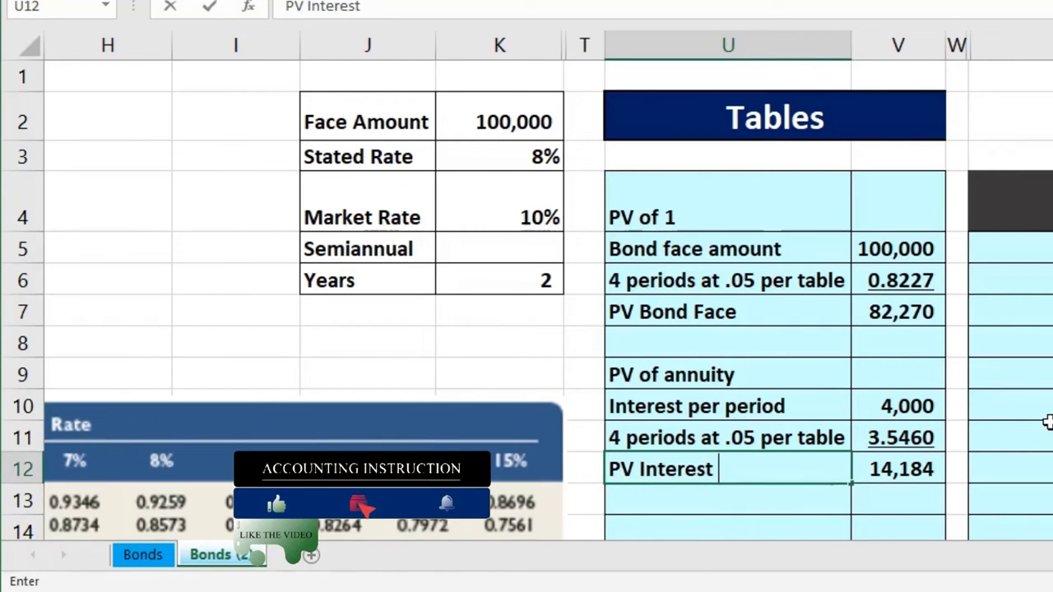
text( payments)
key(Return)
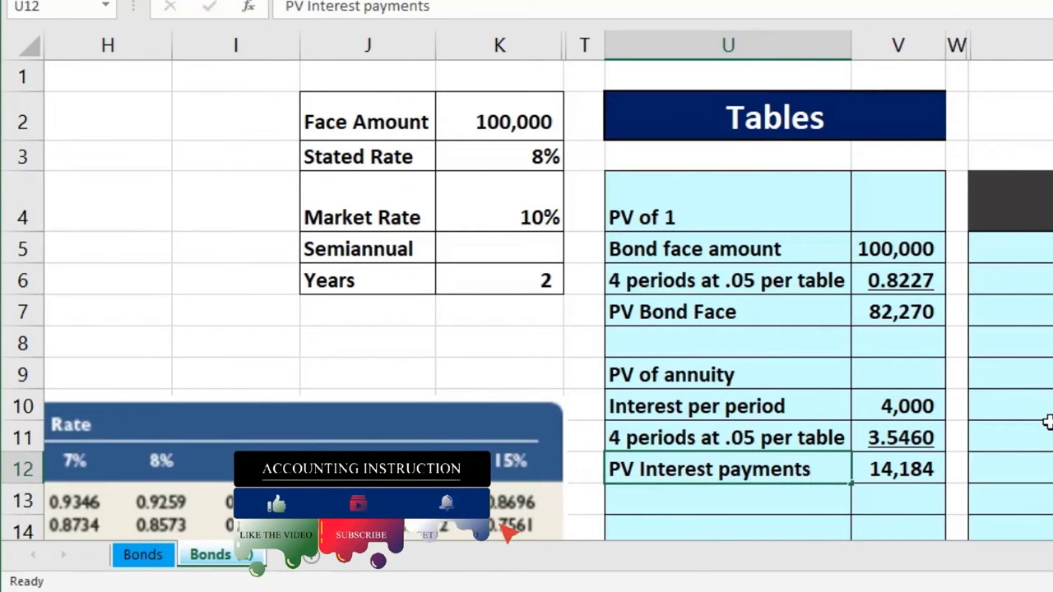
Step: Calculate the bond issue price in V14 by adding the PV of the bond face in V7 and of the interest in V12
key(Right)
key(Down)
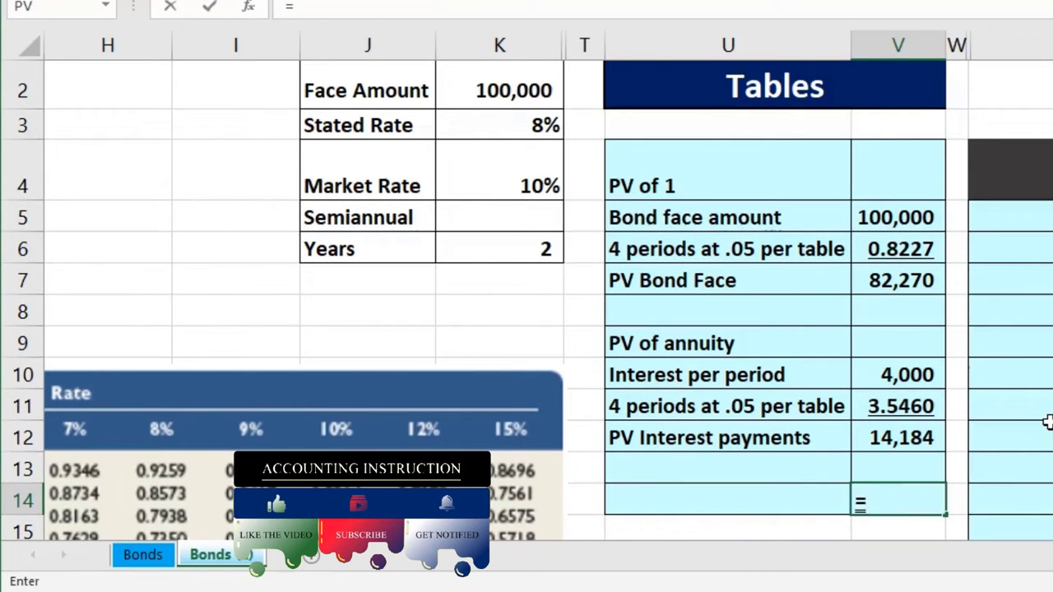
click(919, 288)
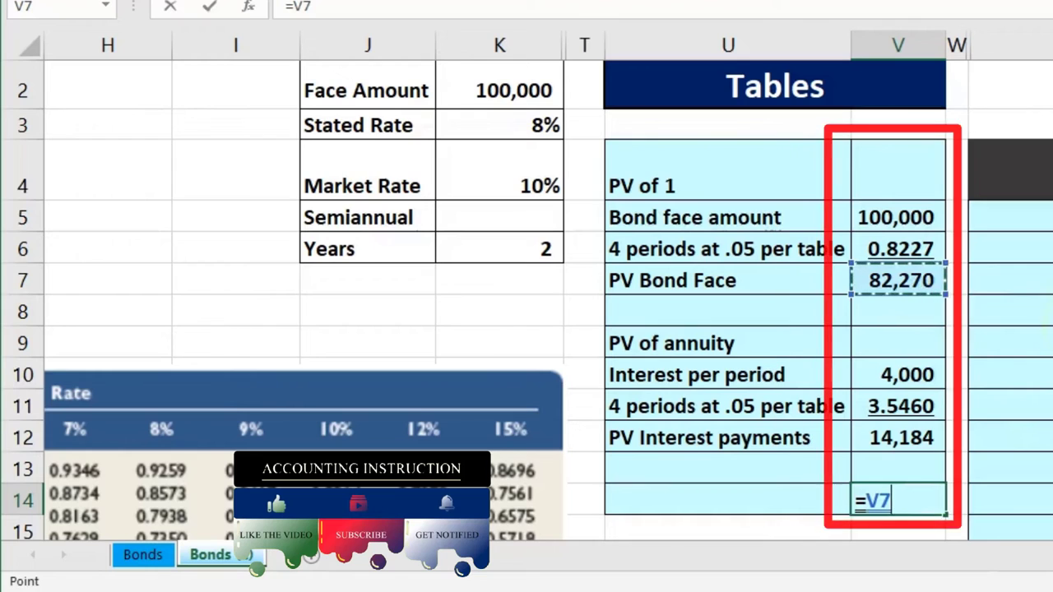
text(+)
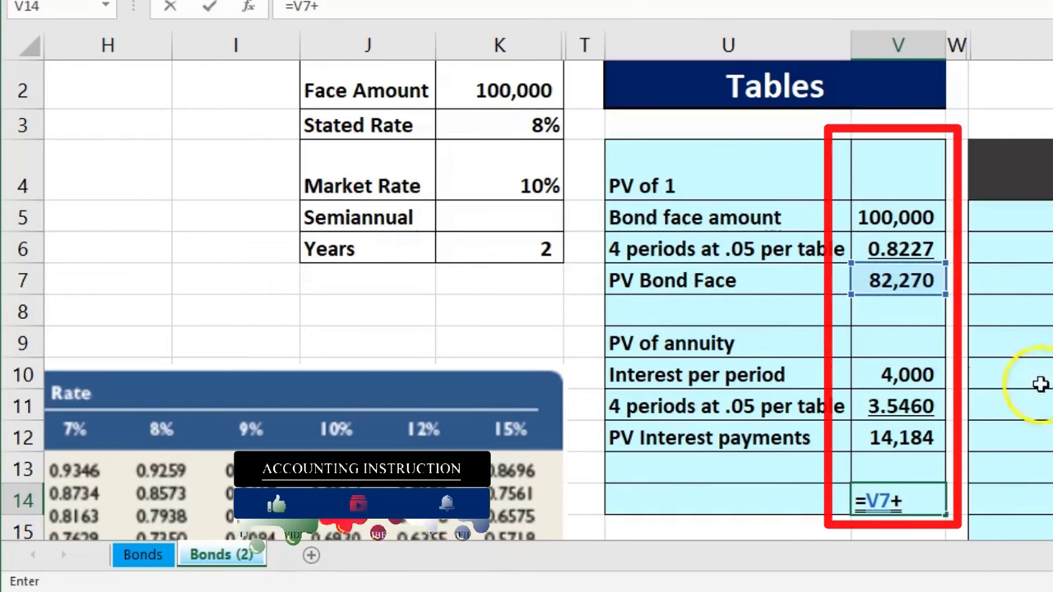
click(927, 436)
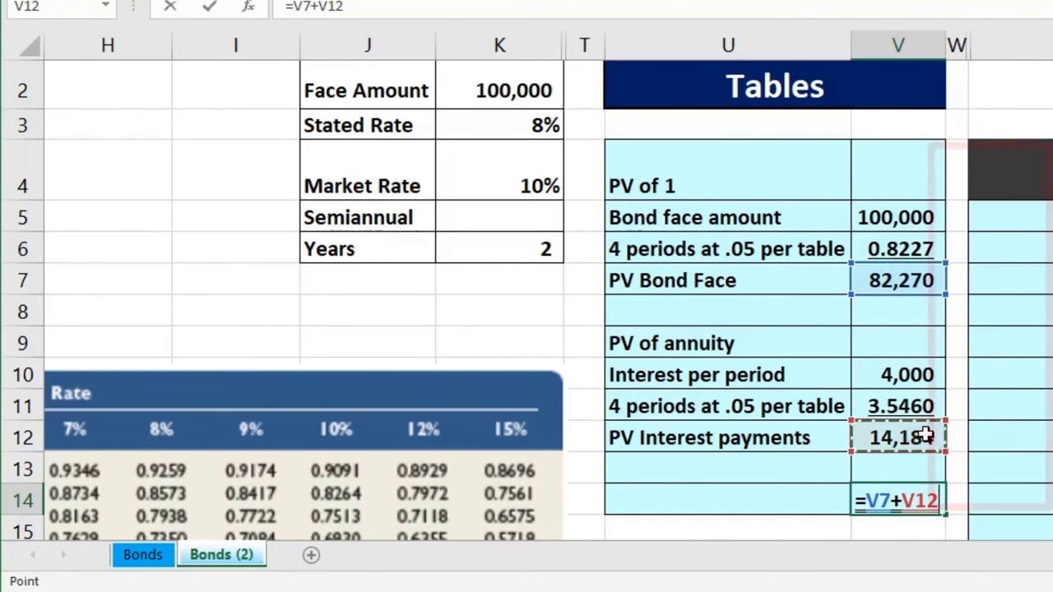
key(Return)
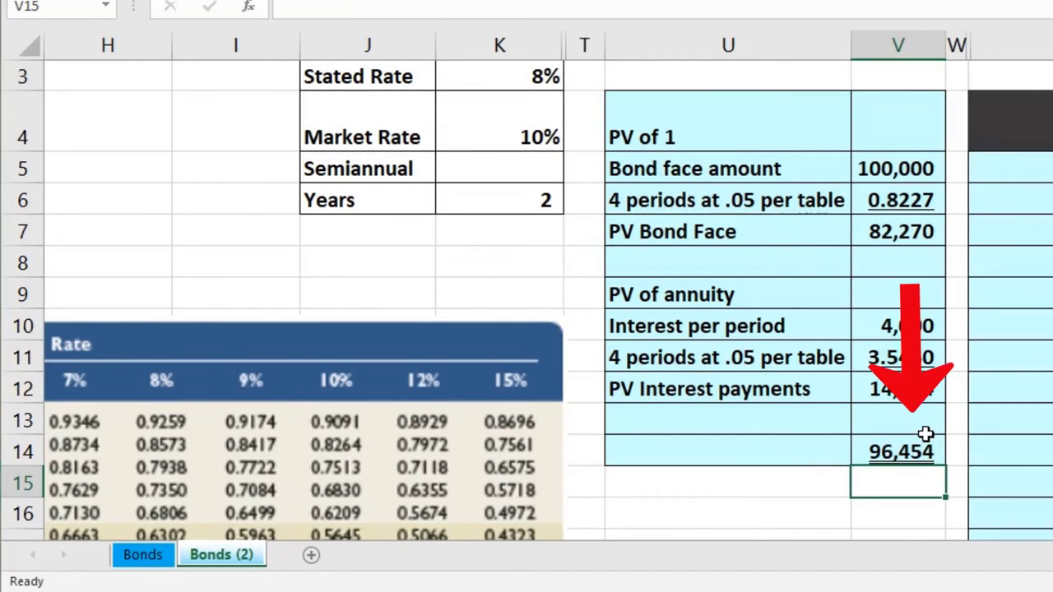
Step: Work out the total future cash payments in the calculator as 4,000 times 4 plus the 100,000 face amount, and return to the worksheet
key(XF86Calculator)
drag(676, 148, 1049, 109)
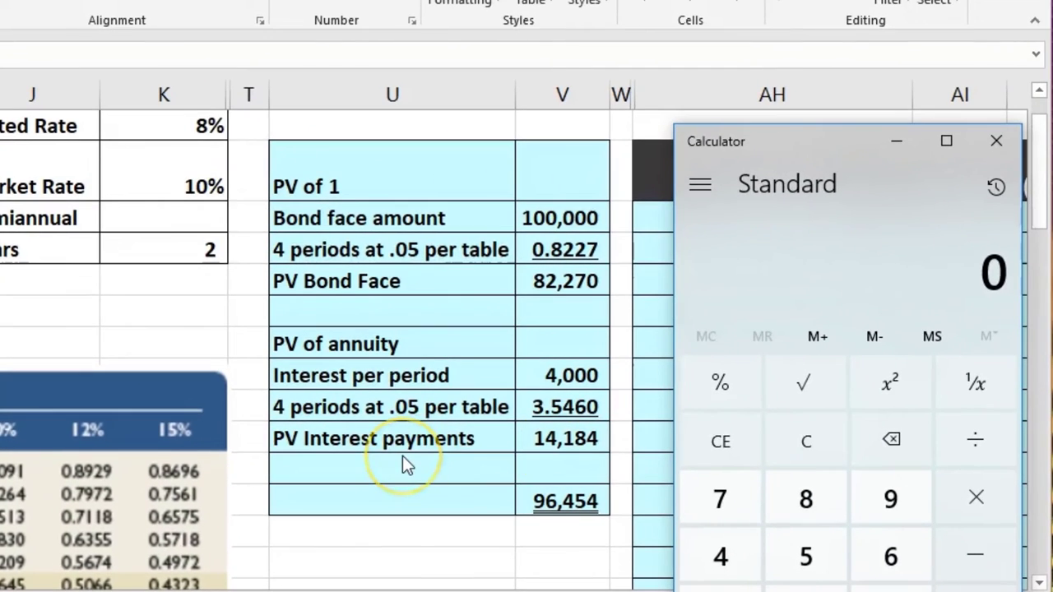
text(400)
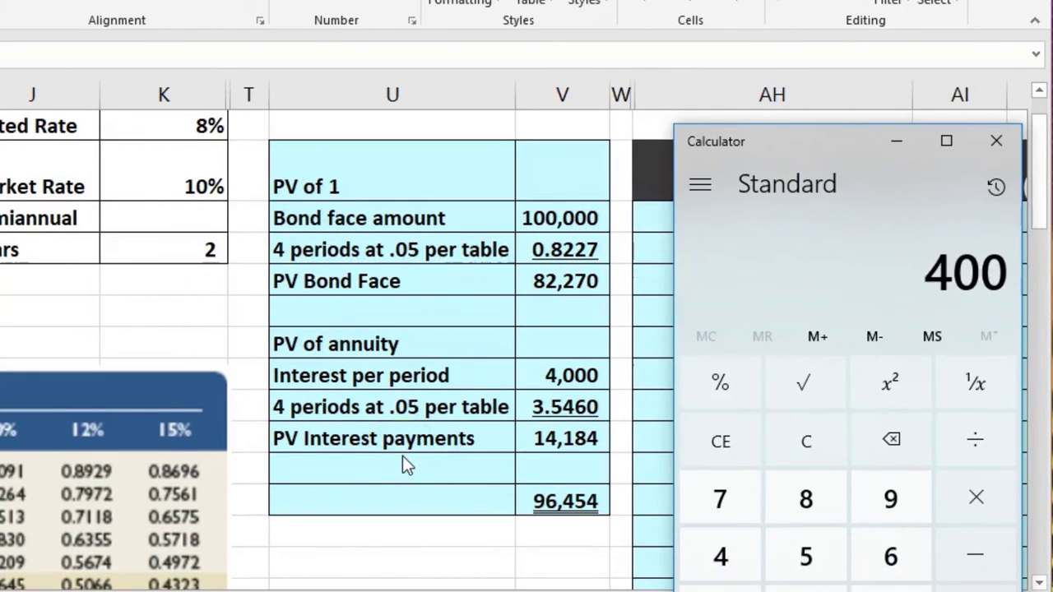
key(asterisk)
text(4)
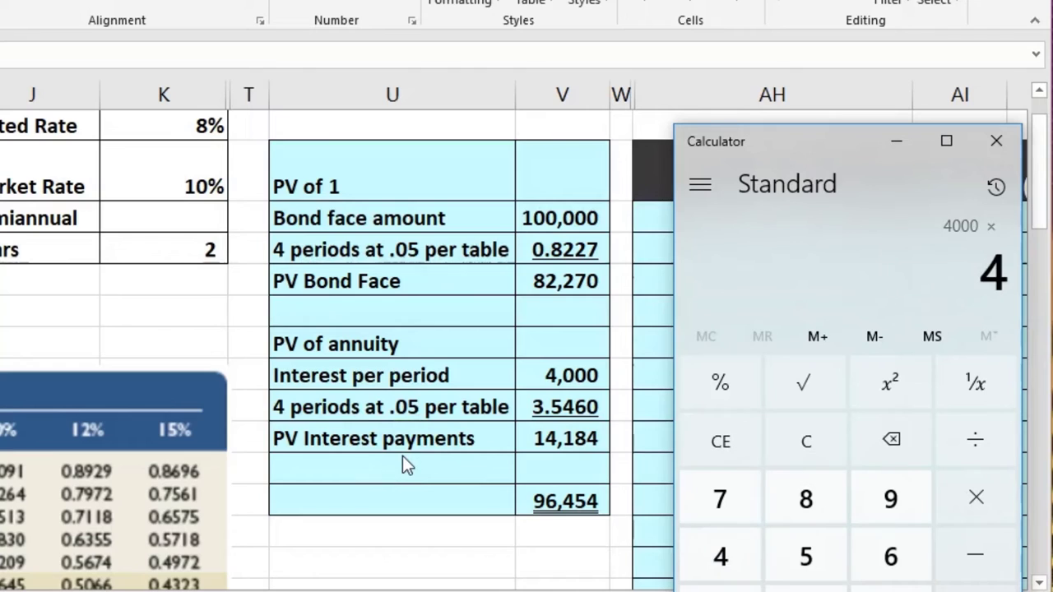
key(Return)
text(116,000)
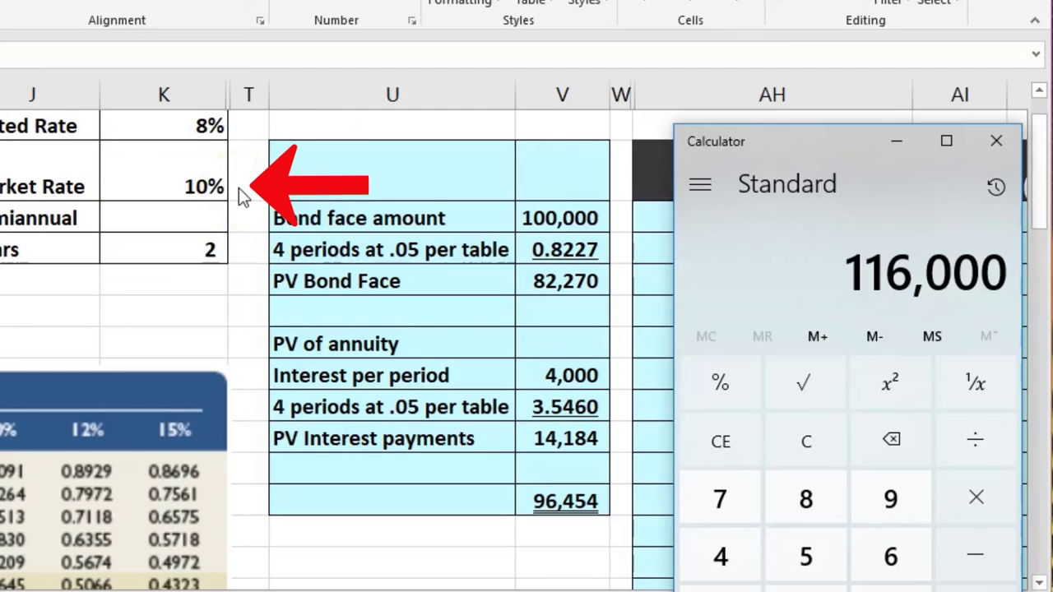
key(alt+Tab)
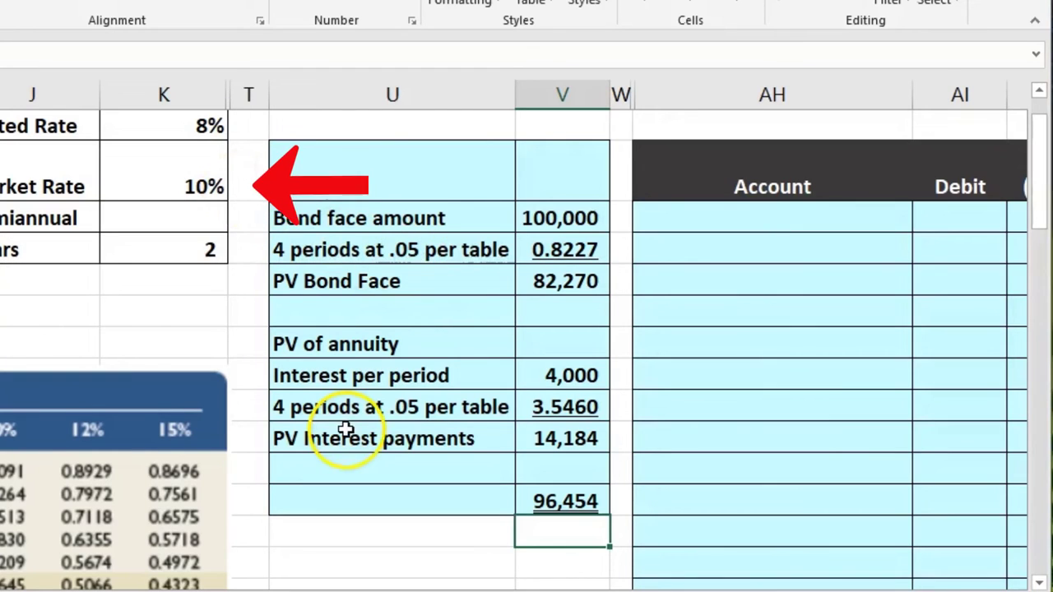
Step: Copy the Cash account name from the trial balance and paste it as a value into AH5, the journal entry's first line
scroll(376, 493, up, 2)
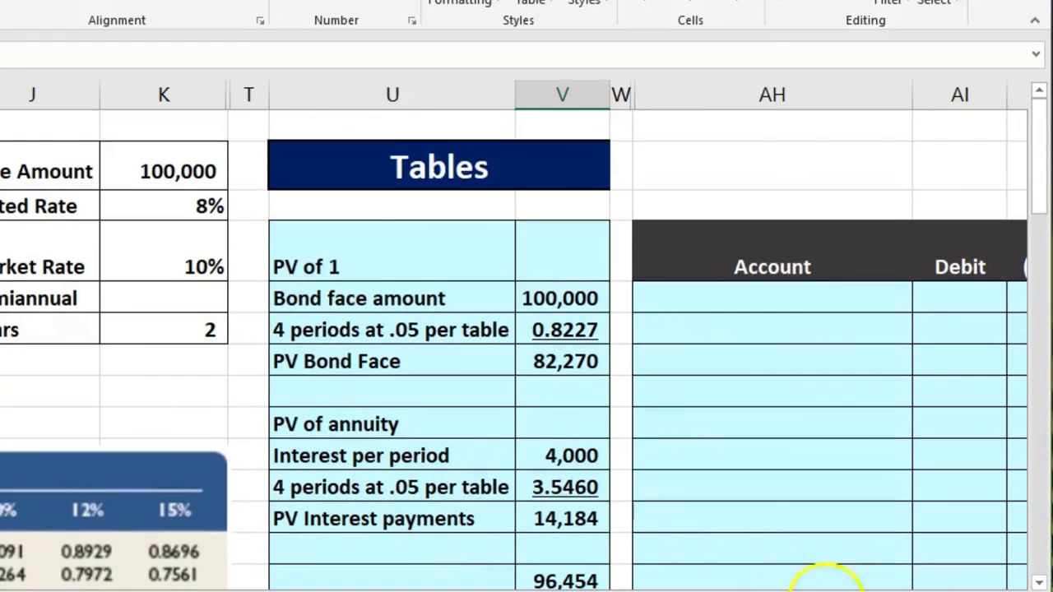
scroll(1011, 577, right, 6)
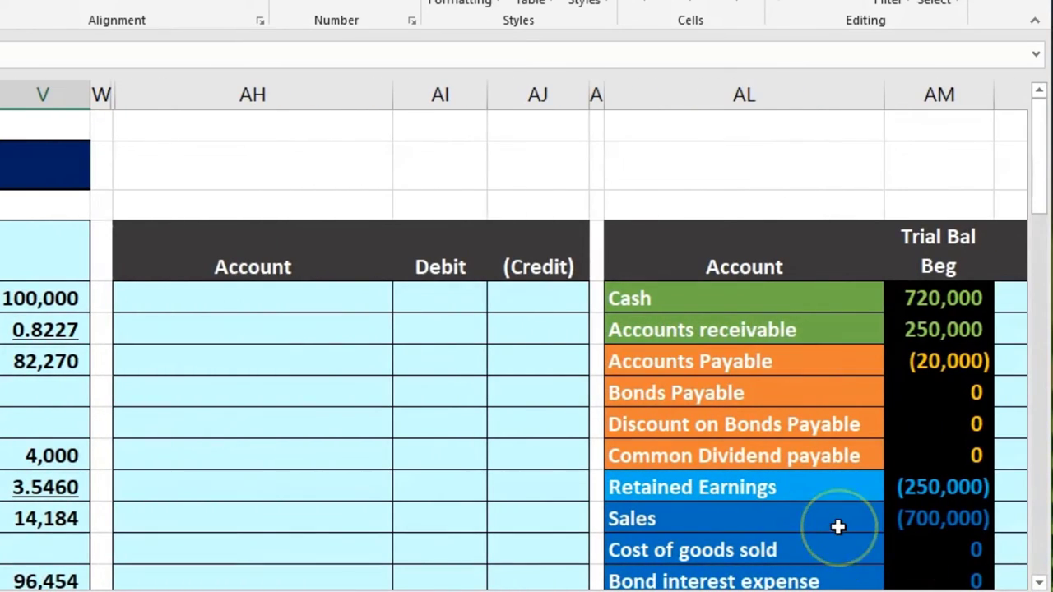
scroll(838, 526, down, 1)
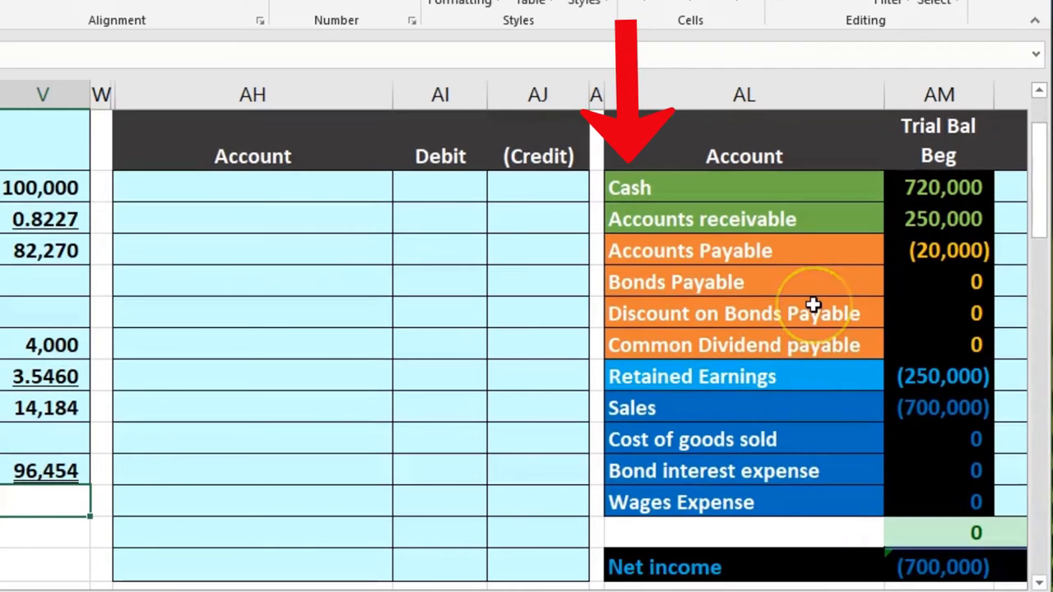
click(688, 188)
right_click(688, 189)
click(713, 230)
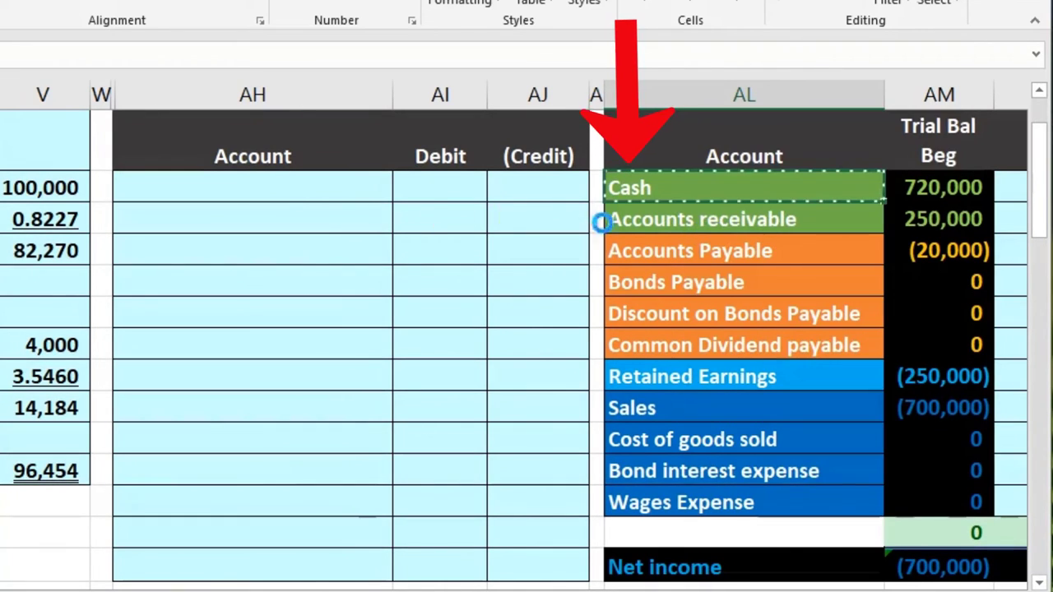
right_click(311, 194)
click(389, 288)
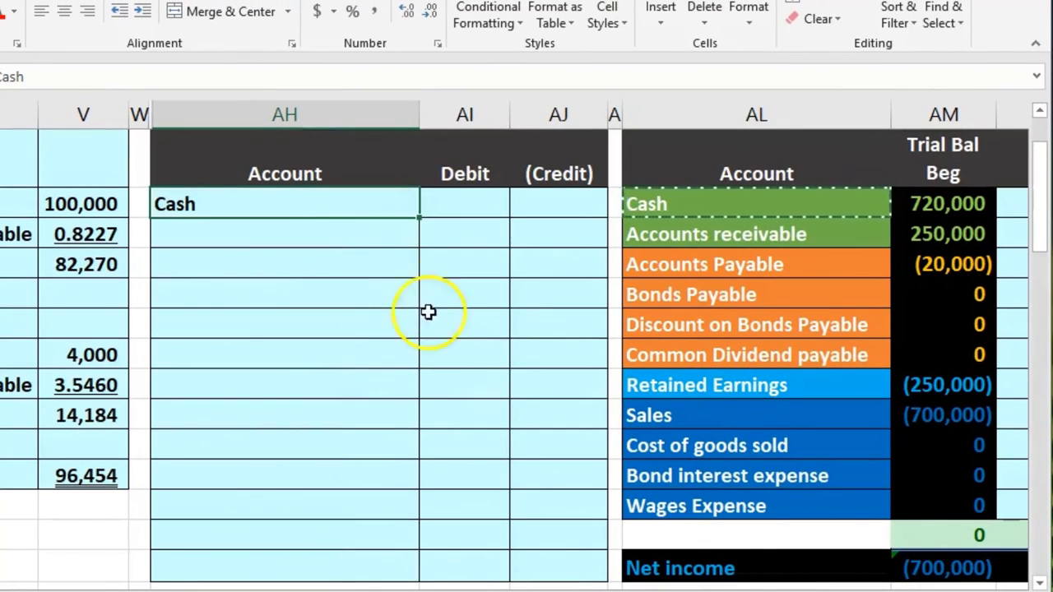
Step: Debit Cash in AI5 by linking it to the issue price in V14
click(461, 214)
text(+)
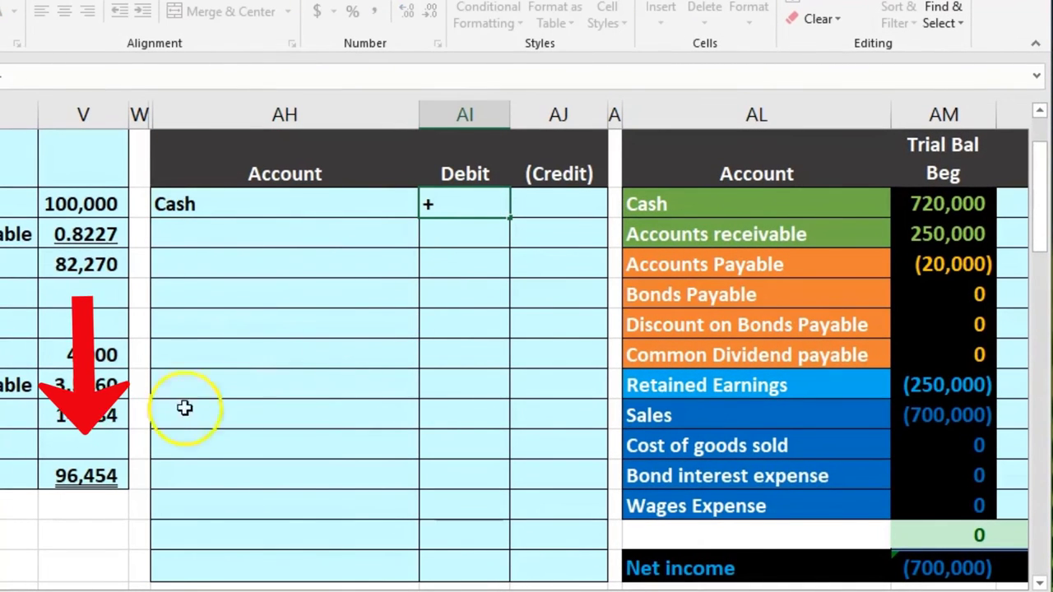
click(105, 469)
key(Return)
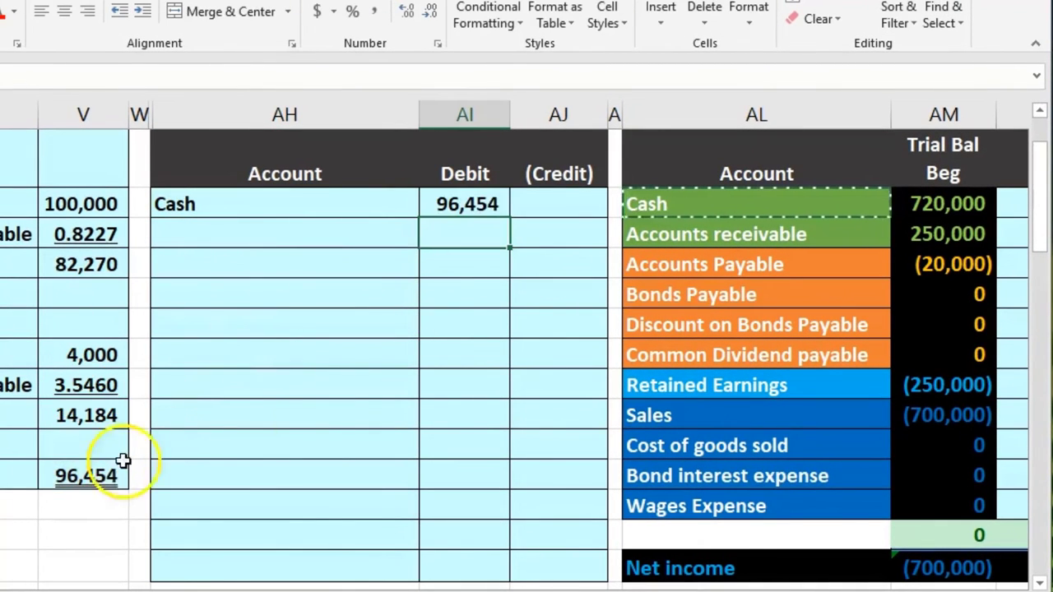
Step: Copy the Bonds Payable account name from the trial balance and paste it as a value into AH6 below Cash
click(698, 295)
right_click(697, 295)
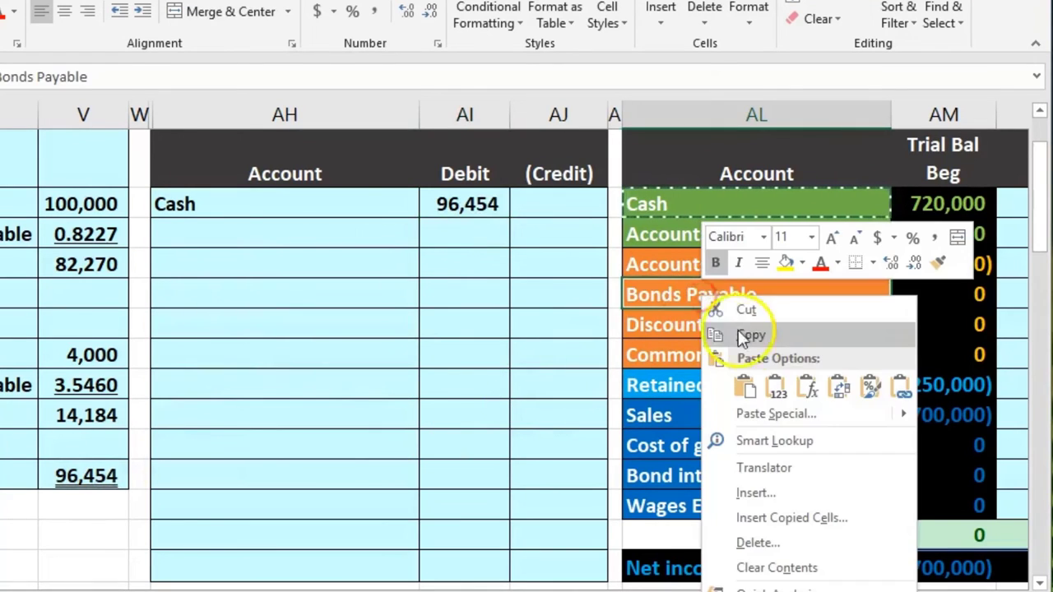
click(738, 332)
click(372, 234)
right_click(371, 234)
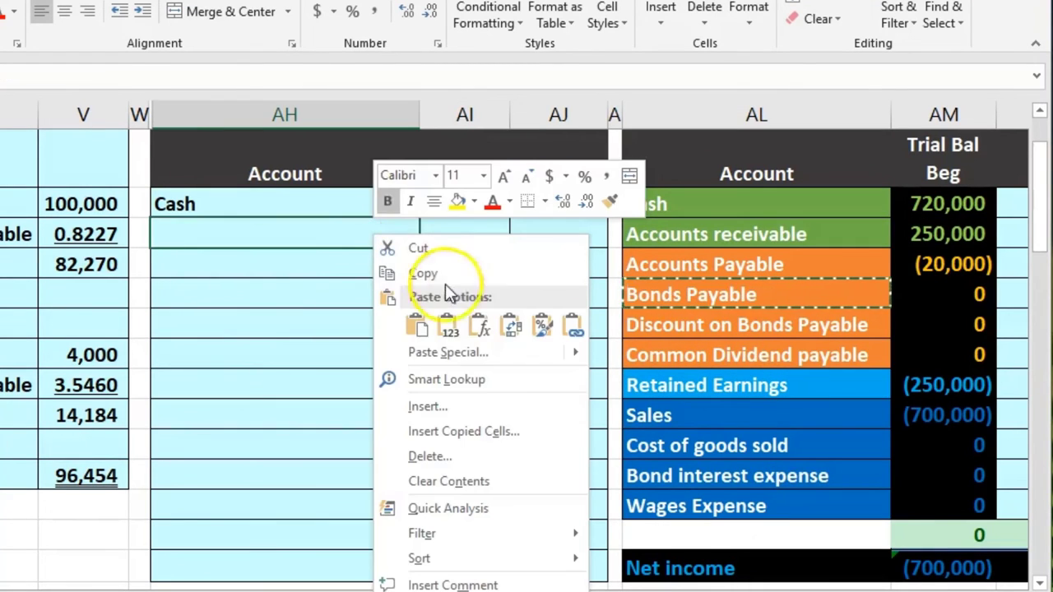
click(459, 326)
Step: Credit Bonds Payable by entering -100000 in AJ6
click(537, 237)
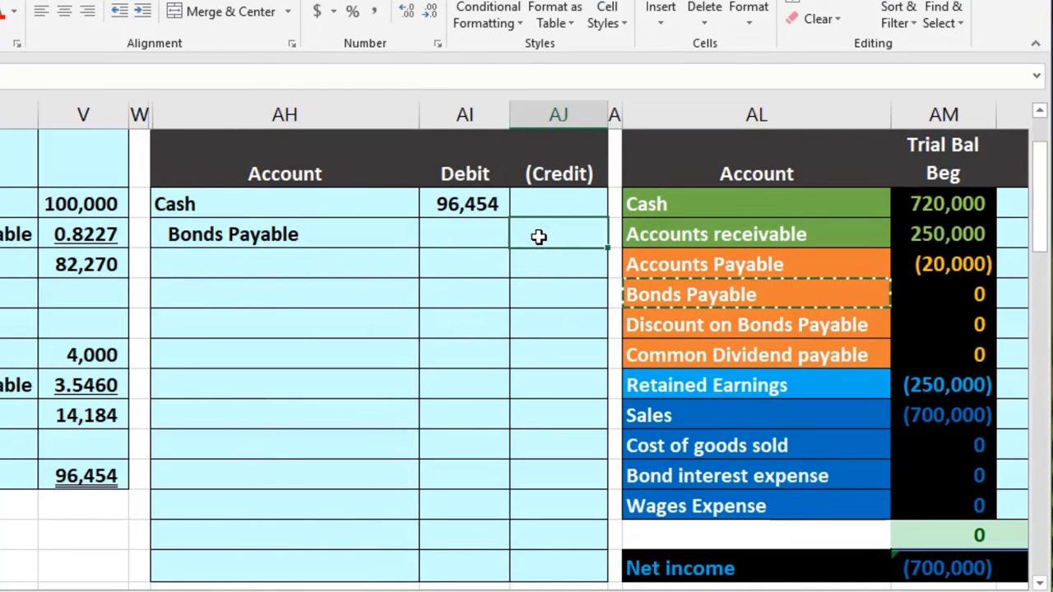
text(-)
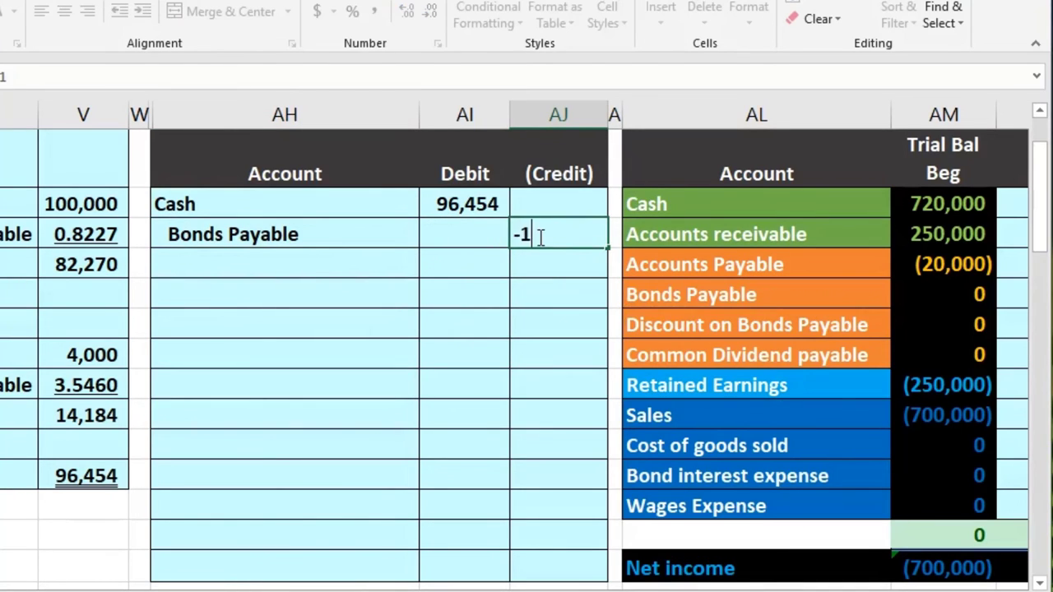
text(100000)
key(Return)
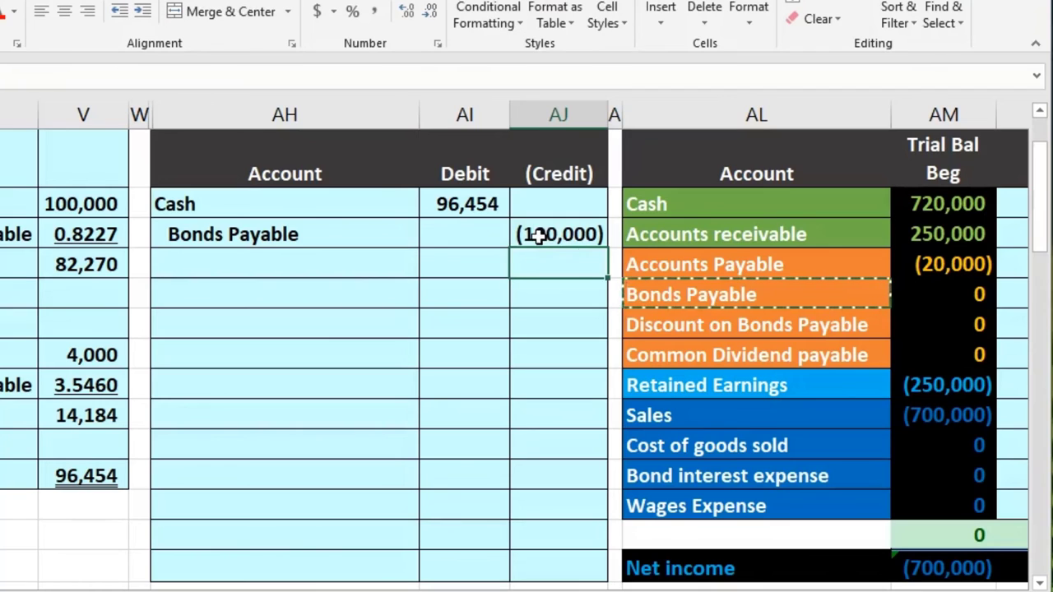
Step: Calculate the balancing debit in AI7 as the negative SUM of the debit and credit amounts in AI5:AJ6
key(Left)
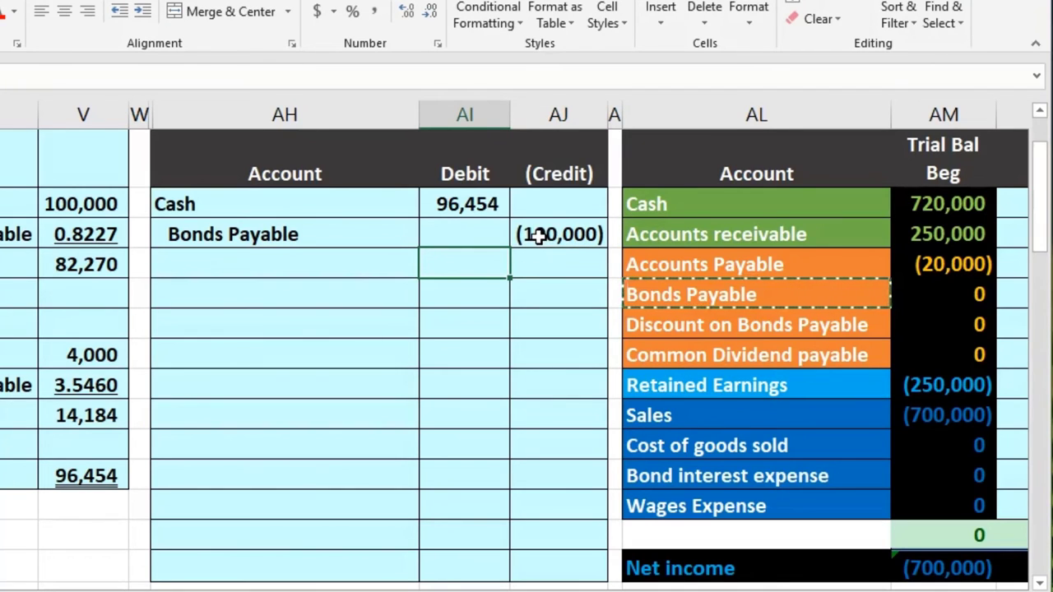
text(-sum)
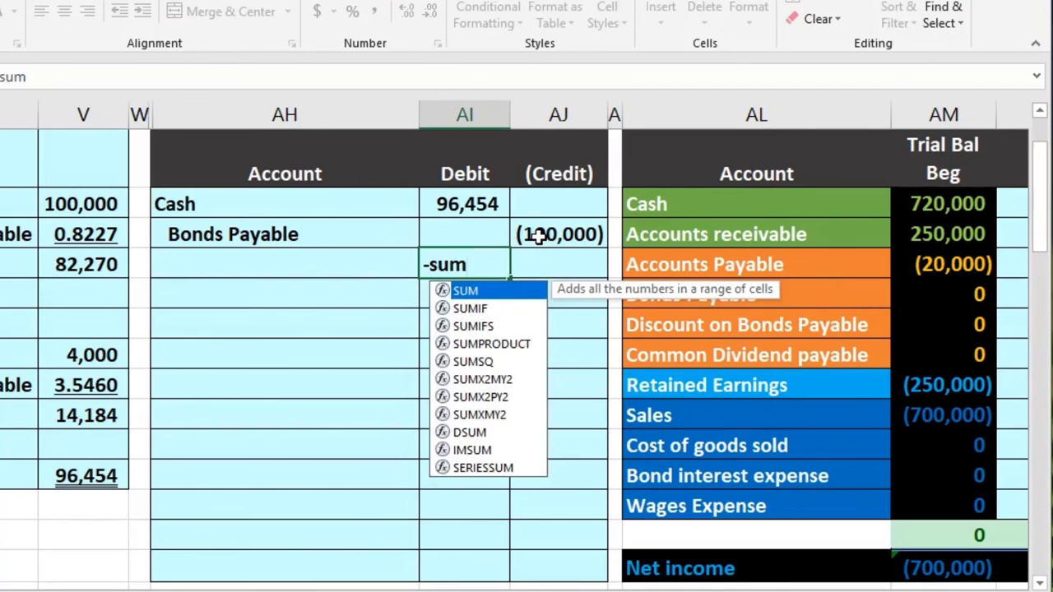
text((AI6:AJ6)
key(shift+Up)
key(Return)
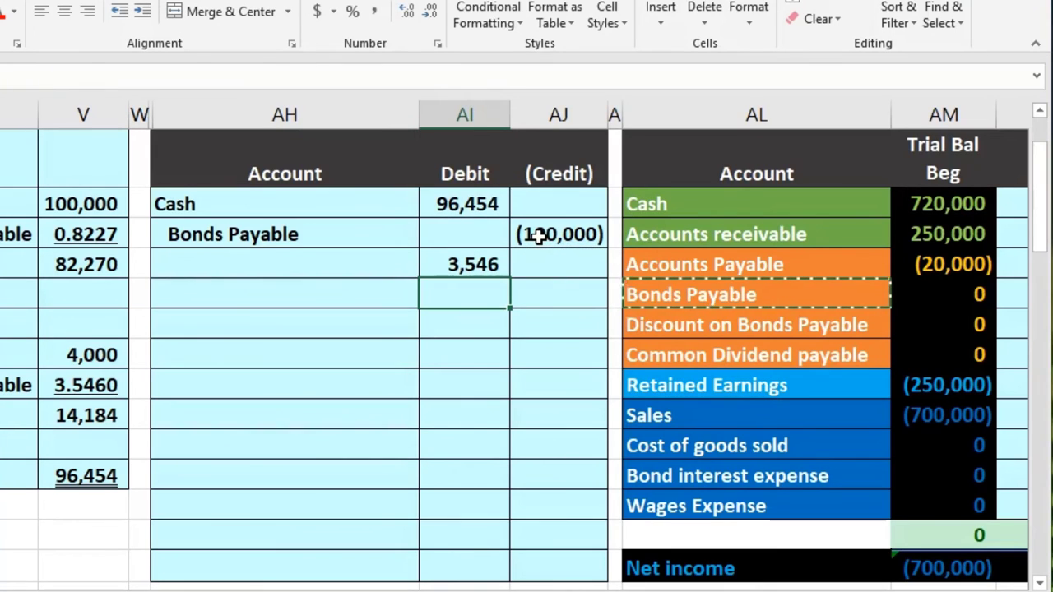
click(544, 246)
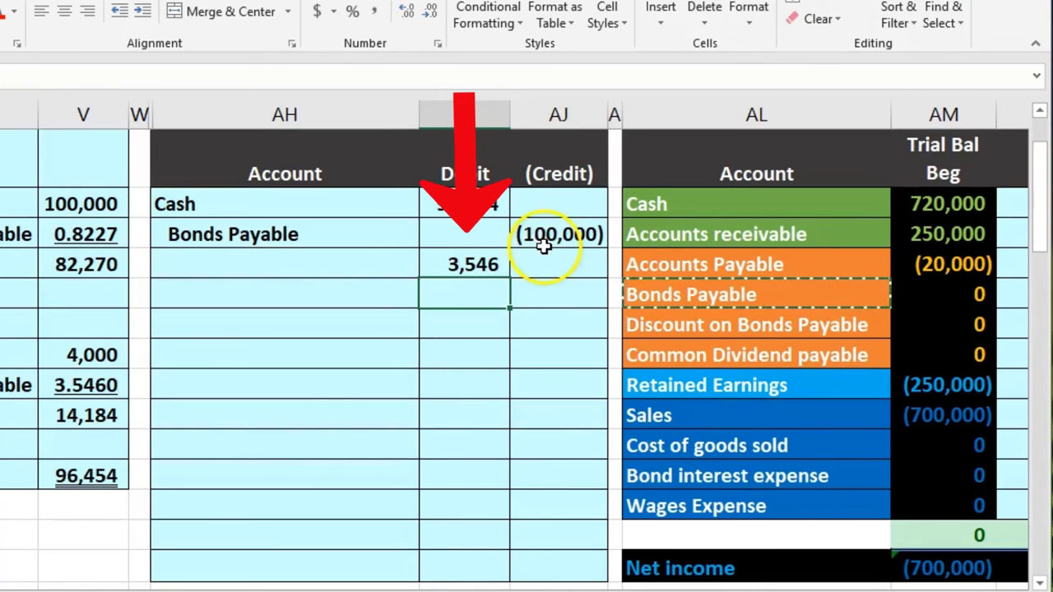
Step: Copy the Discount on Bonds Payable account name from the trial balance and paste it as a value into AH7
click(677, 316)
right_click(677, 316)
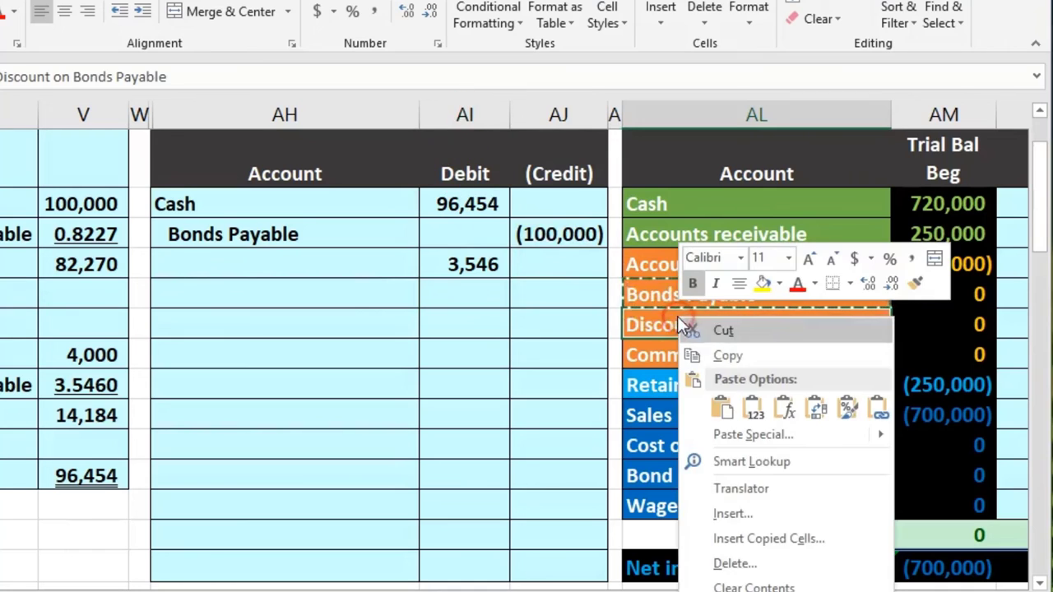
click(714, 356)
right_click(354, 262)
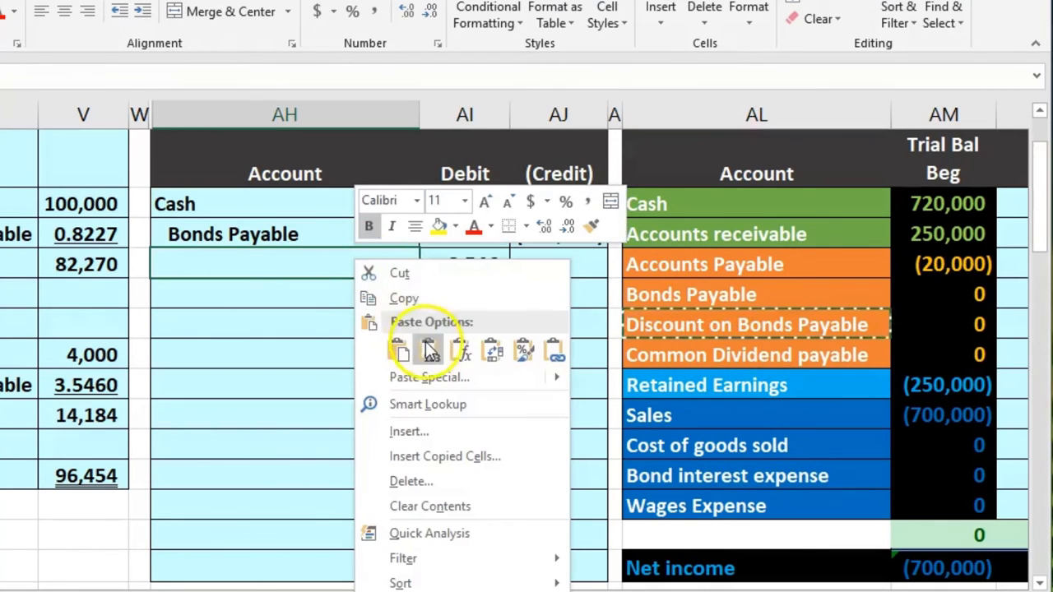
click(394, 414)
Step: Post the Cash debit to the trial balance by linking the adjustment cell AN5 to AI5
click(625, 359)
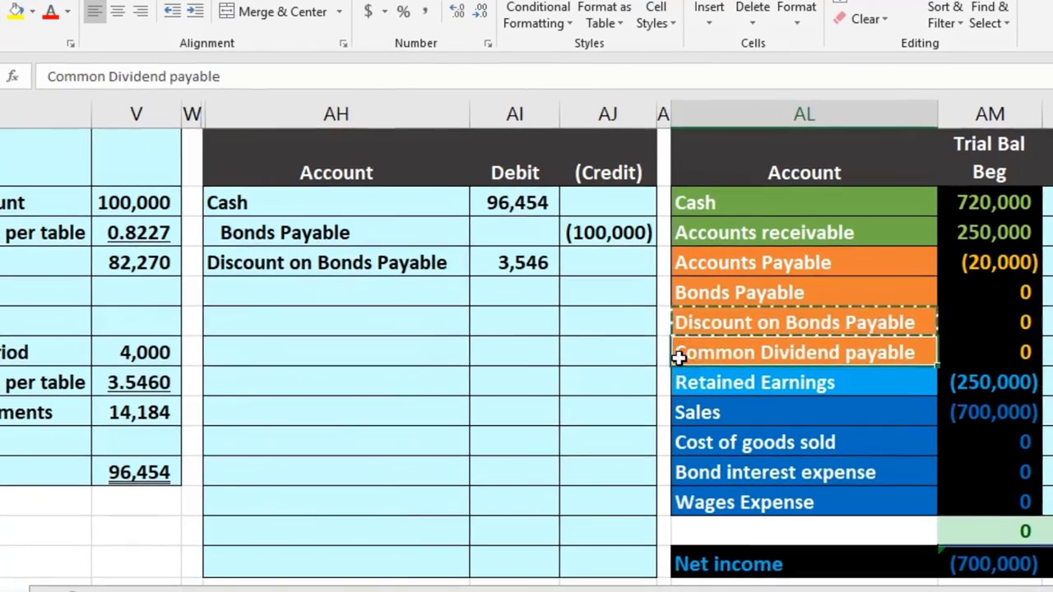
key(Right)
key(Right)
key(Up)
key(Up)
key(Up)
key(Up)
key(Up)
text(+)
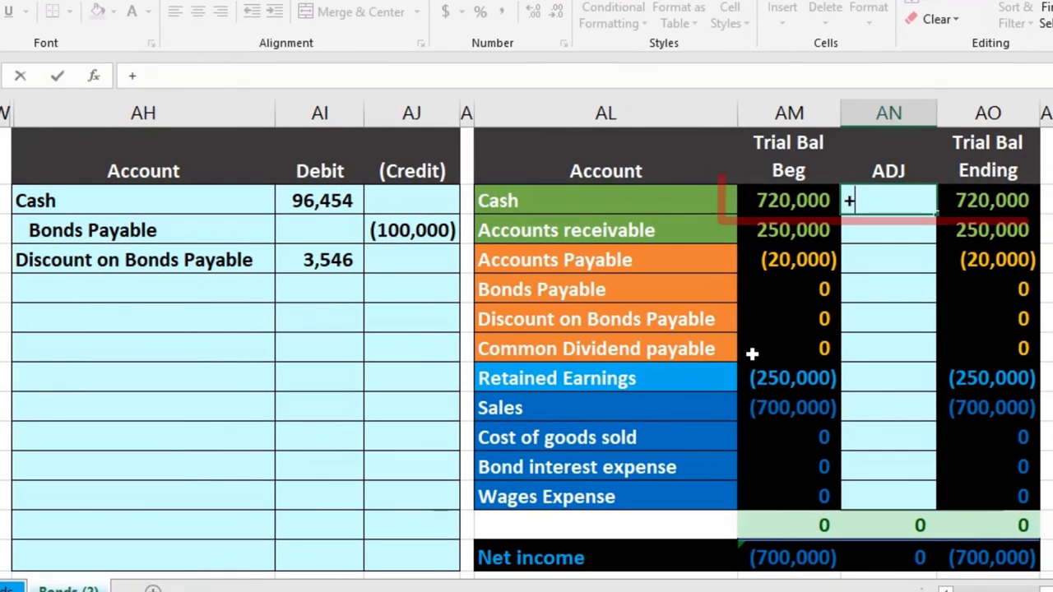
key(Left)
key(Left)
key(Left)
key(Left)
key(Left)
key(Return)
Step: Post the Bonds Payable credit to the trial balance by linking the adjustment cell AN8 to AJ6
key(Down)
key(Down)
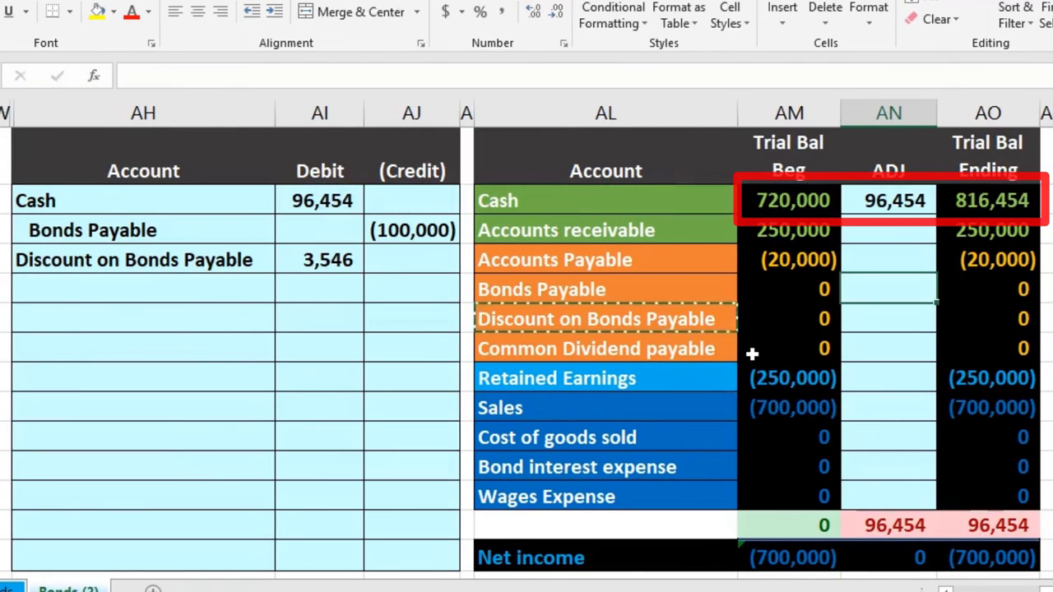
text(+)
key(Left)
key(Left)
key(Left)
key(Left)
key(Up)
key(Up)
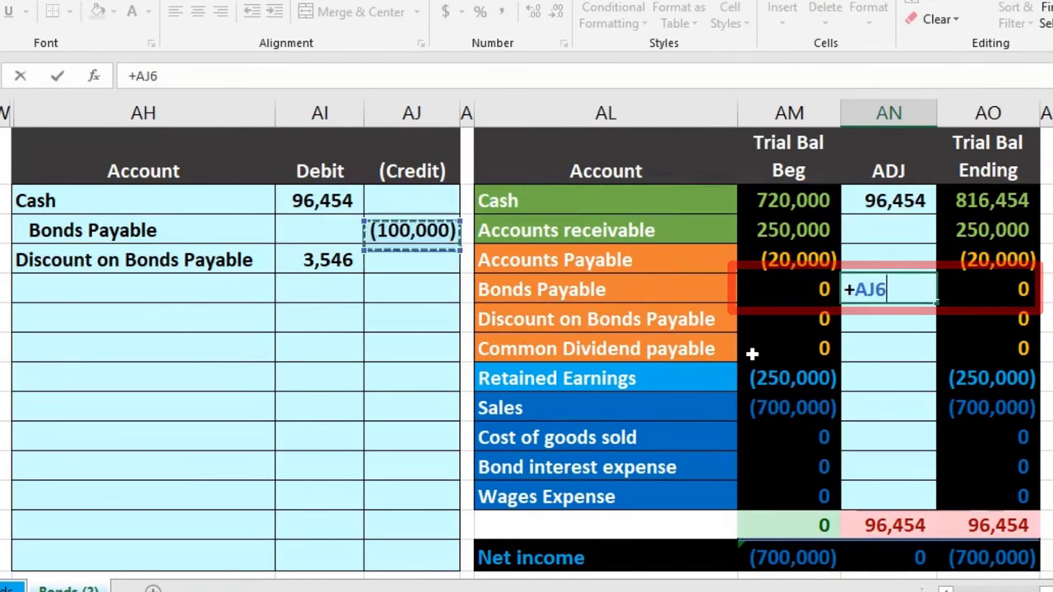
key(Return)
Step: Post the Discount on Bonds Payable debit to the trial balance by linking the adjustment cell AN9 to AI7
text(+)
key(Left)
key(Left)
key(Left)
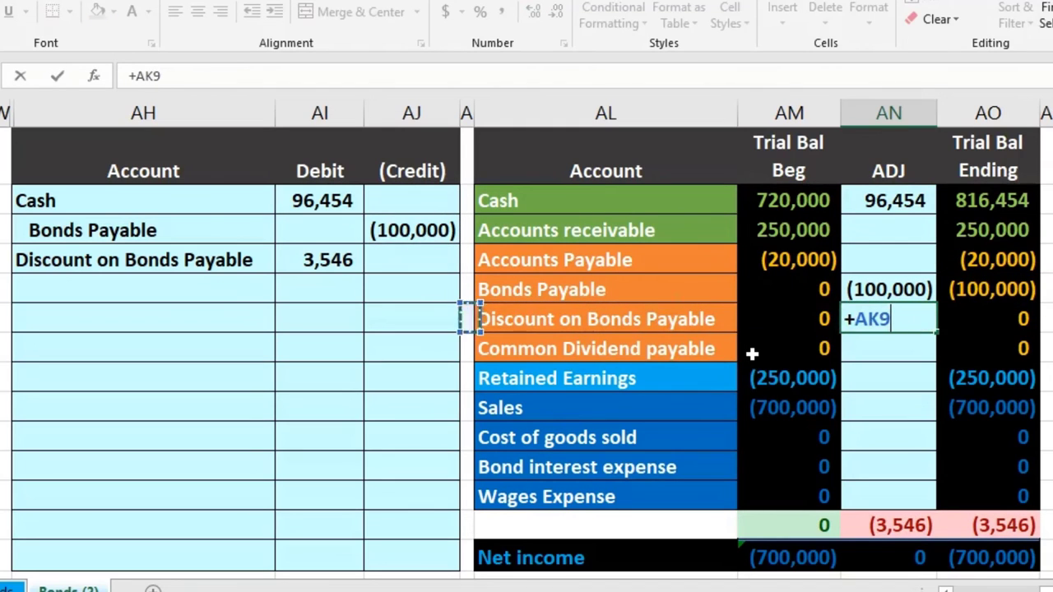
key(Left)
key(Left)
key(Up)
key(Up)
key(Return)
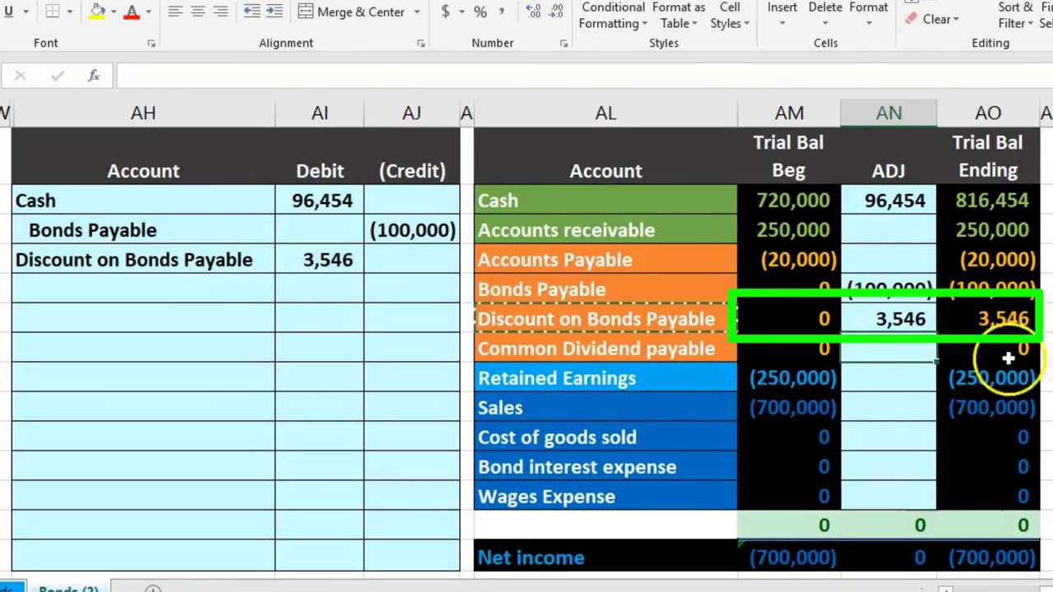
Step: Review the ending Cash, Bonds Payable and Discount balances against the journal entry and the present value calculation of the issue price
click(985, 206)
drag(987, 291, 992, 318)
drag(949, 284, 948, 287)
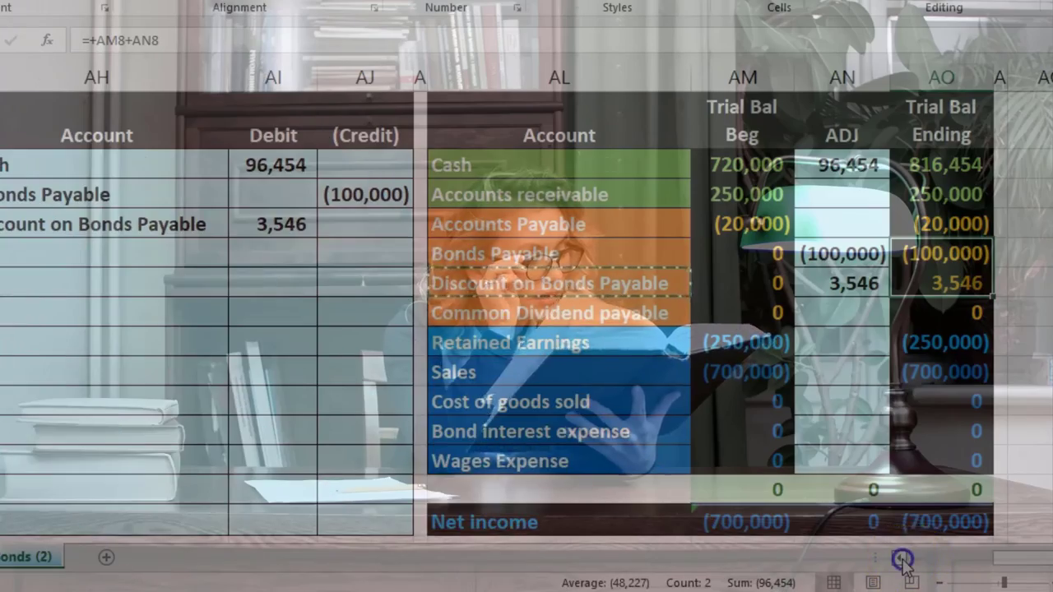
click(900, 559)
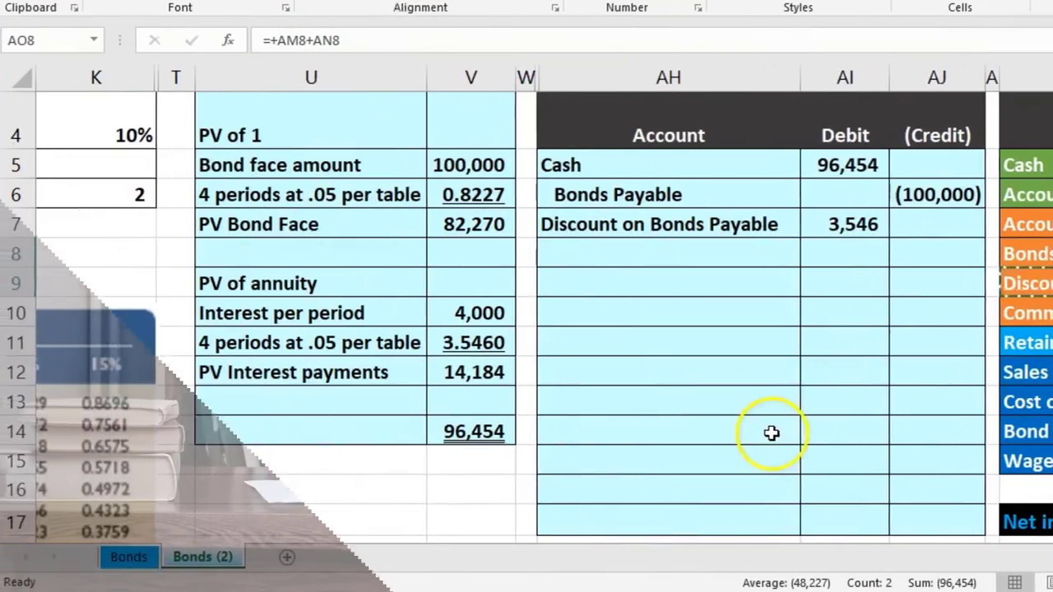
click(477, 430)
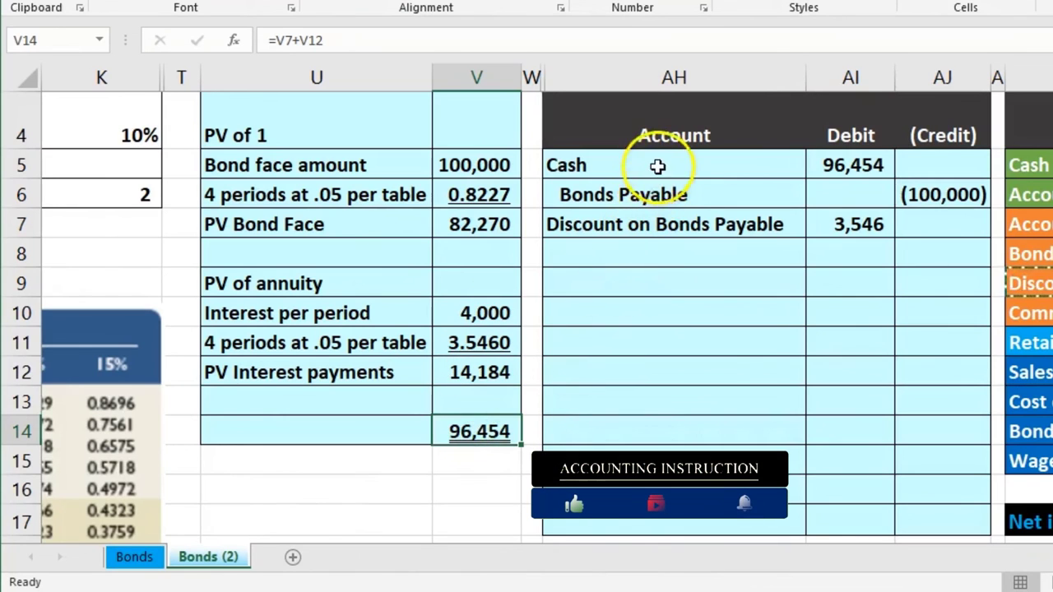
drag(658, 166, 910, 212)
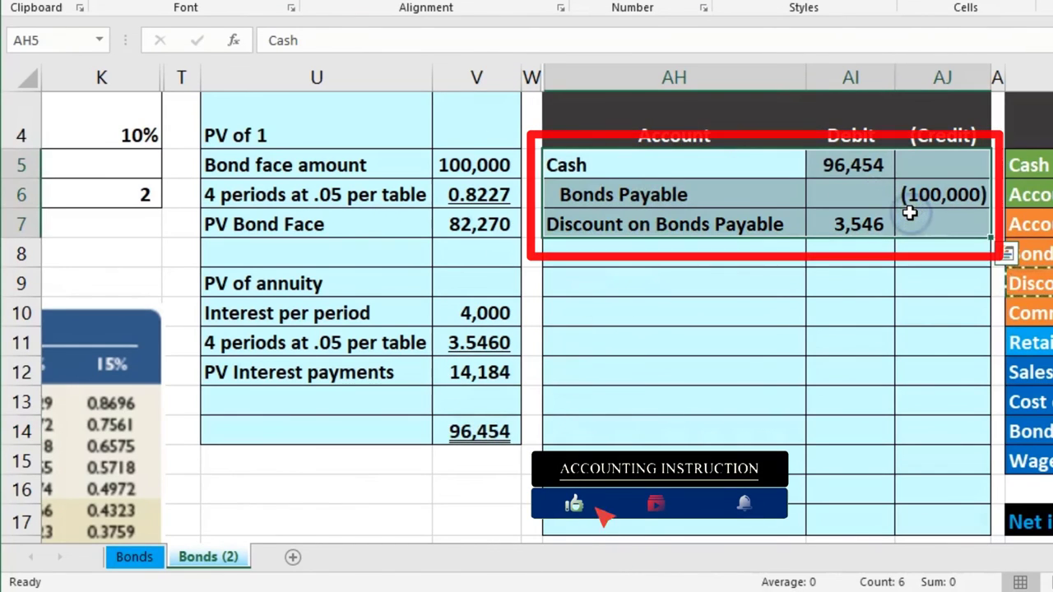
drag(841, 165, 904, 181)
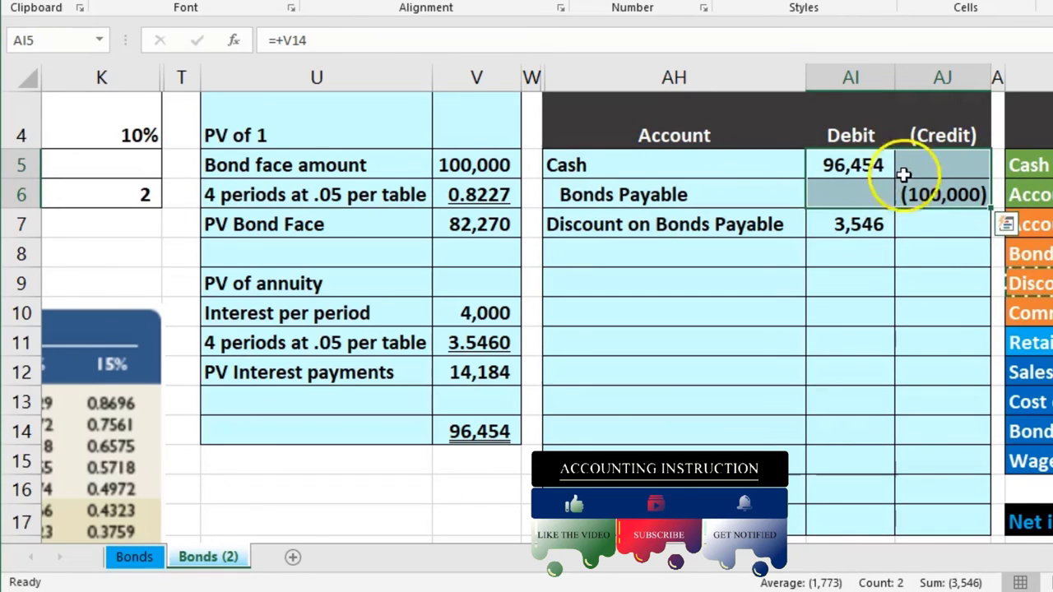
click(497, 165)
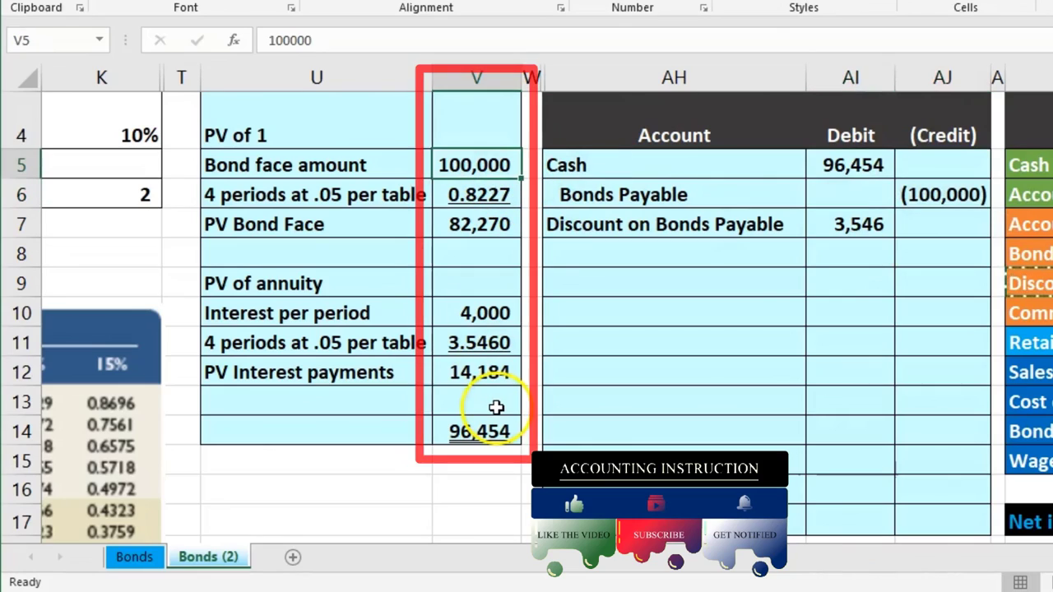